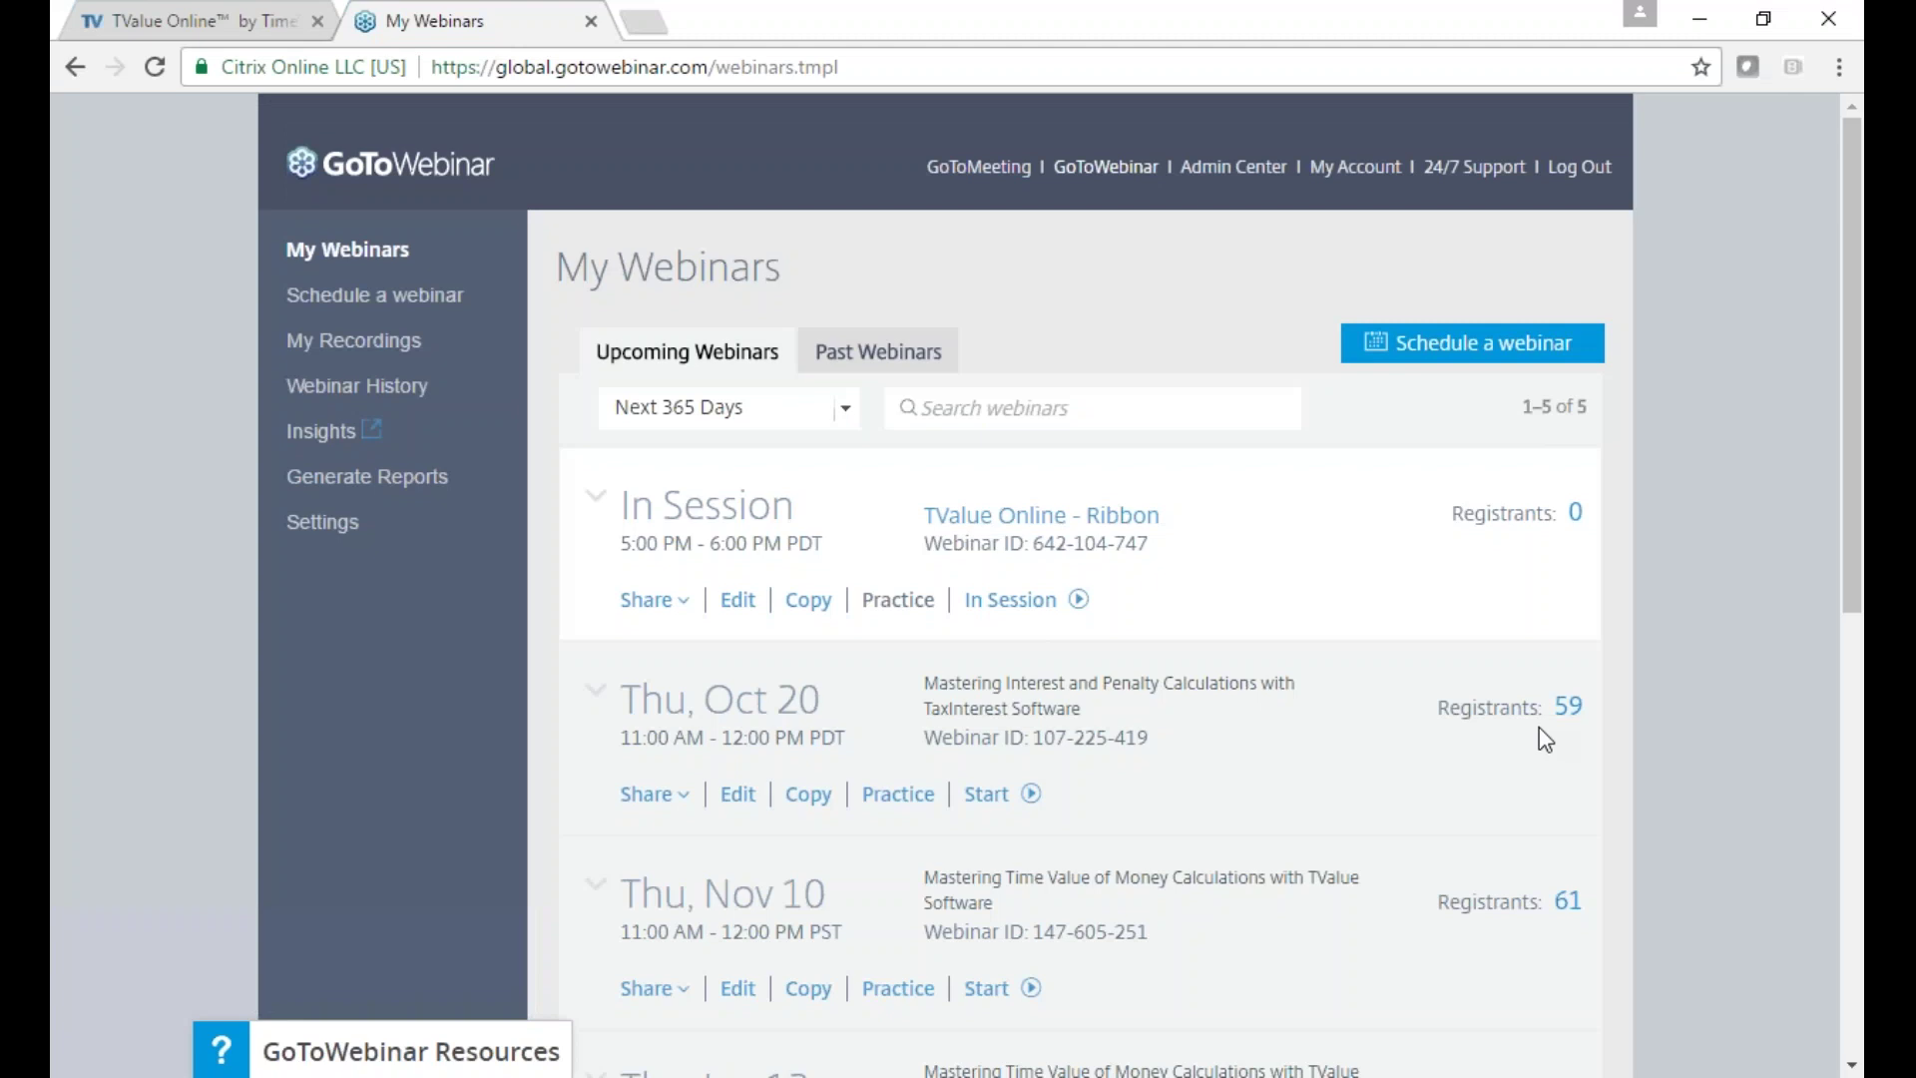
Calculate the loan payment, assigning the 18,793.19 rounding difference to an open balance
{"action": "left_click", "coordinate": [206, 24]}
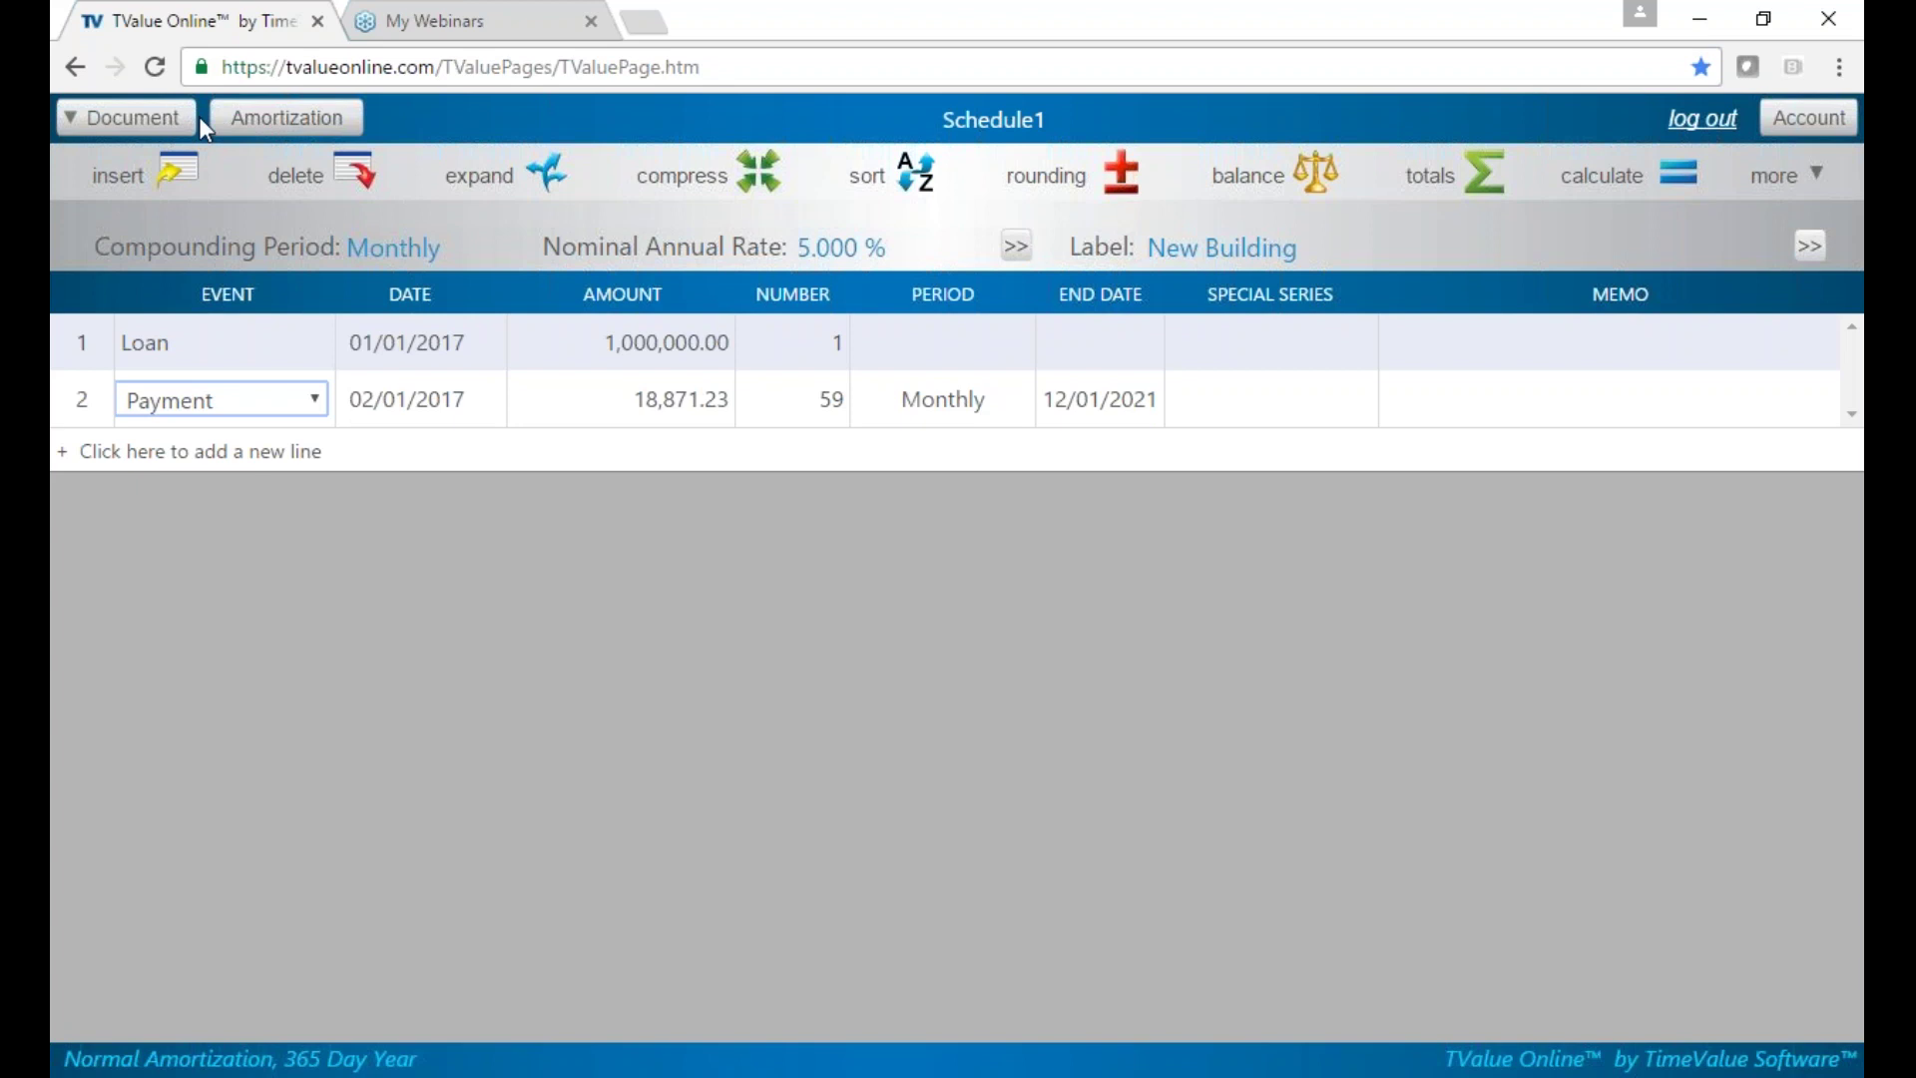
{"action": "left_click", "coordinate": [283, 121]}
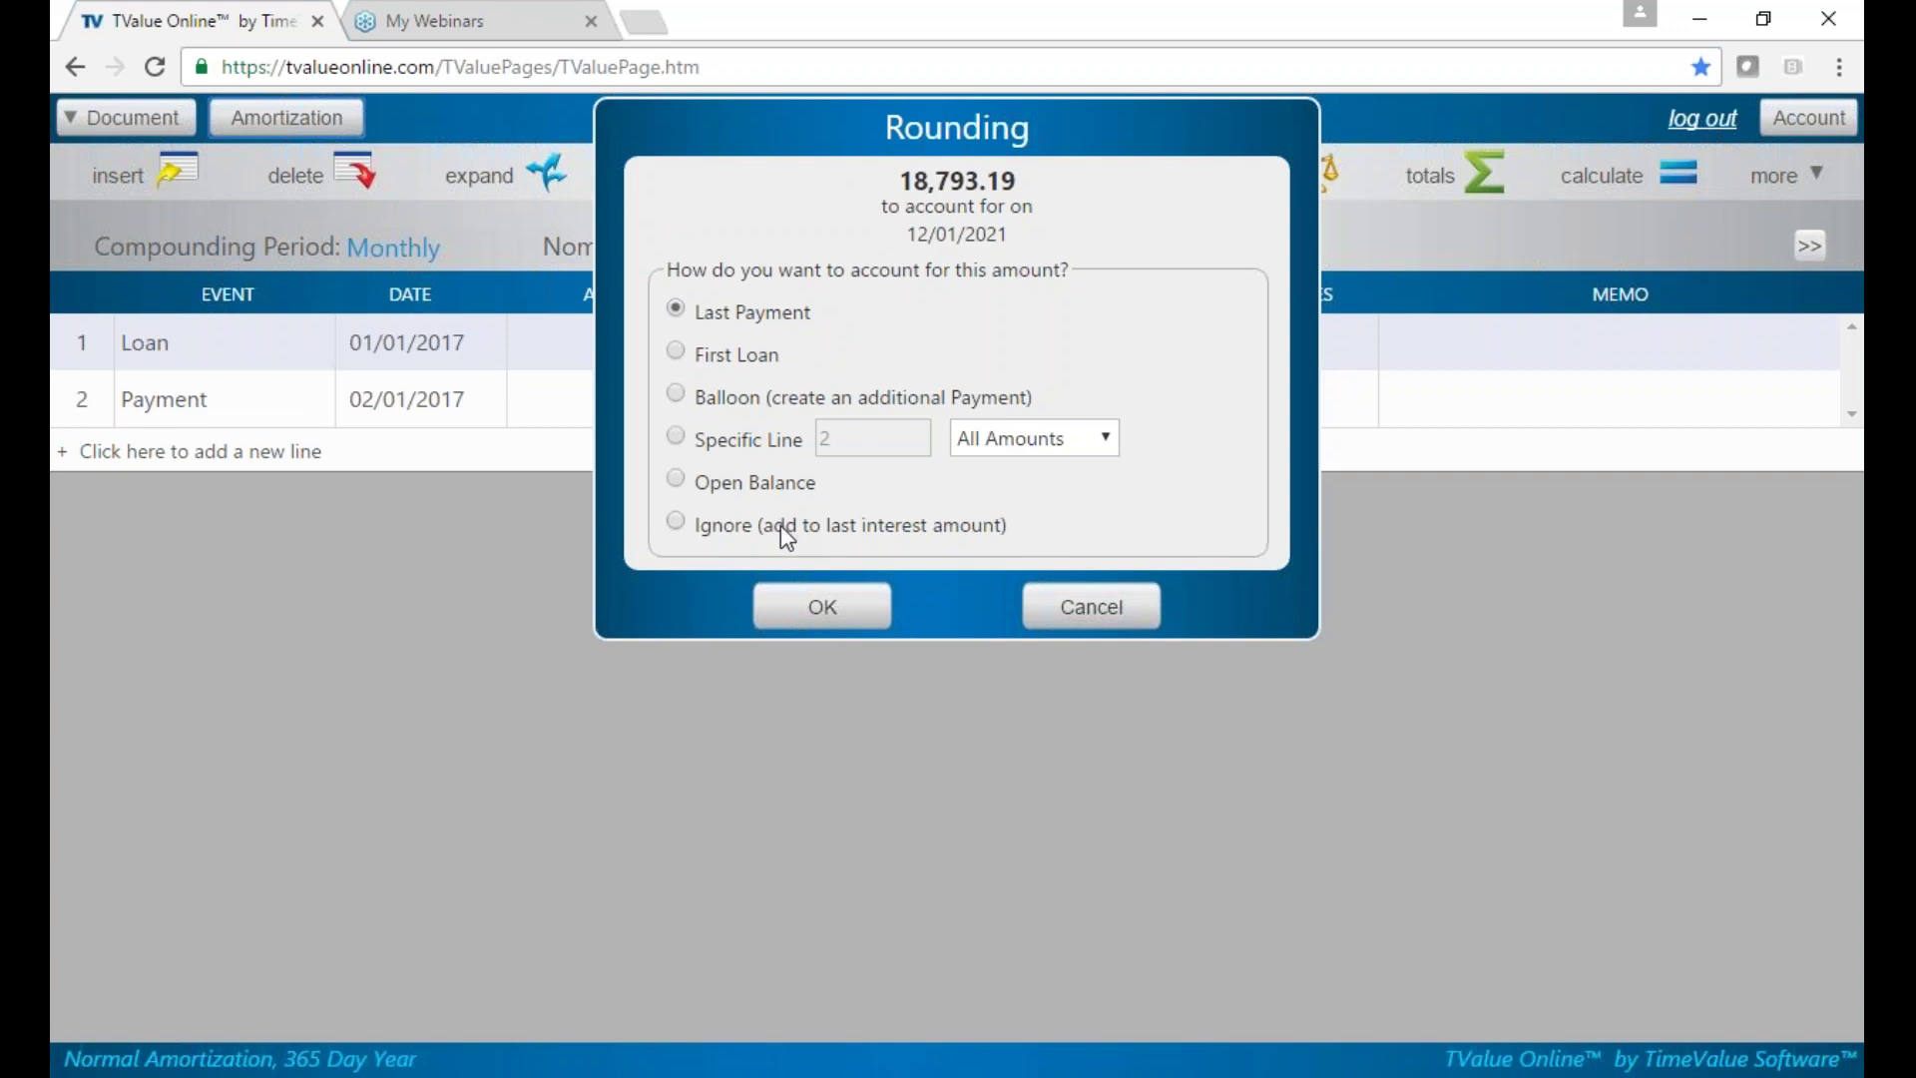
{"action": "left_click", "coordinate": [776, 491]}
{"action": "left_click", "coordinate": [806, 607]}
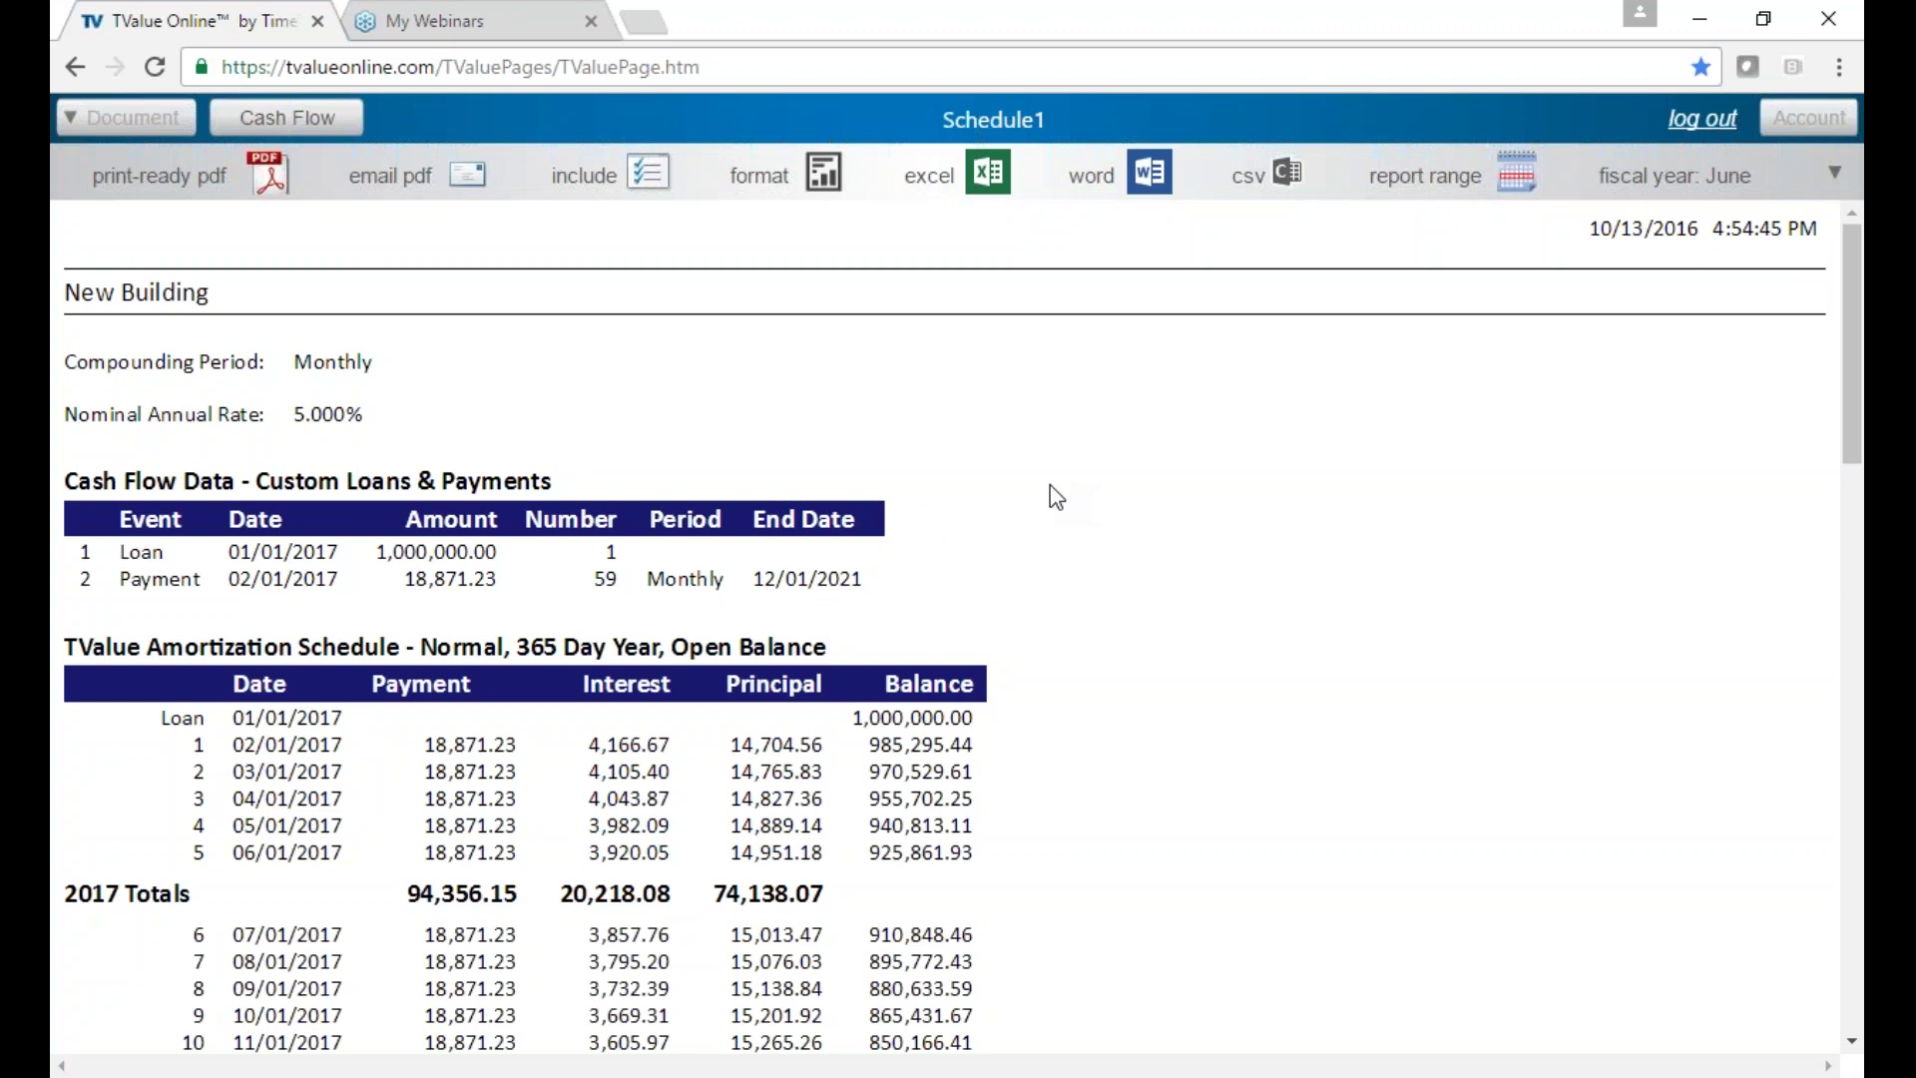
Return from the amortization report to the cash flow grid and review the Document menu unchanged
{"action": "left_click", "coordinate": [268, 115]}
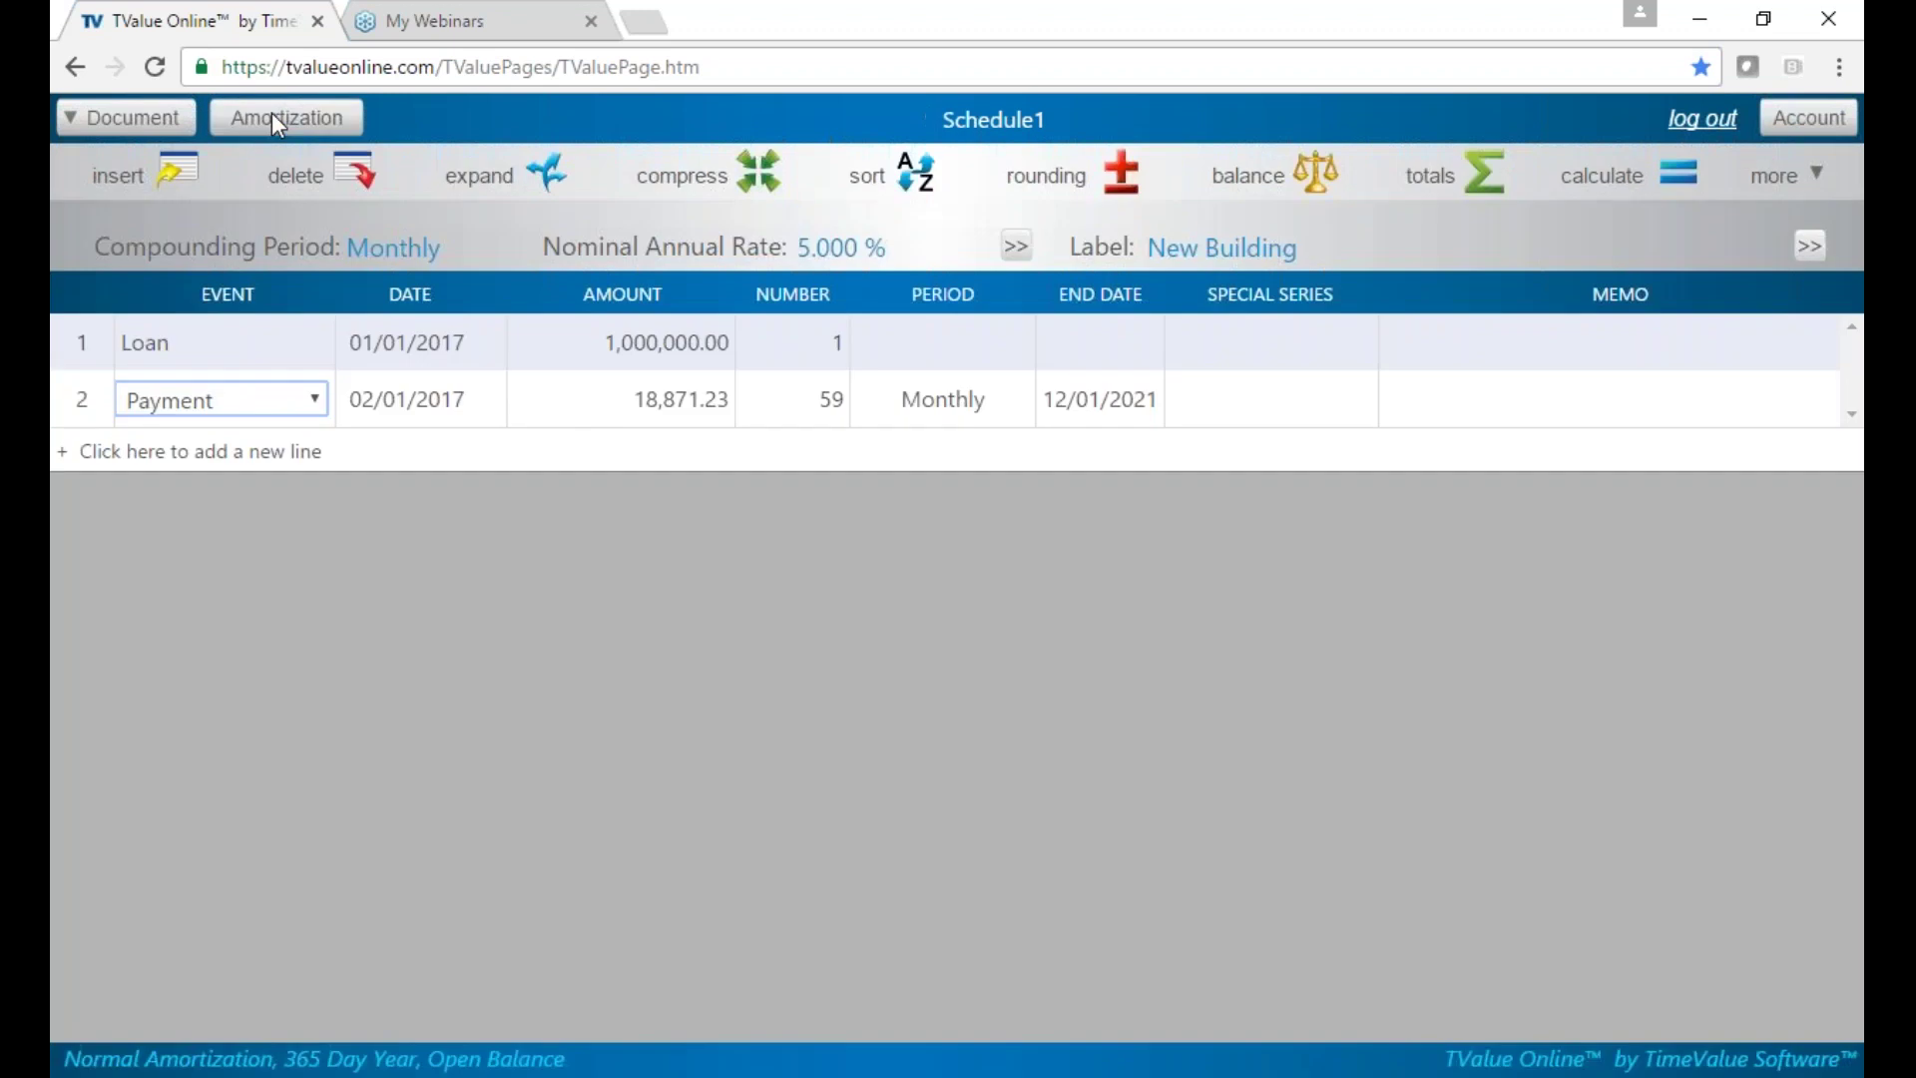
{"action": "left_click", "coordinate": [162, 118]}
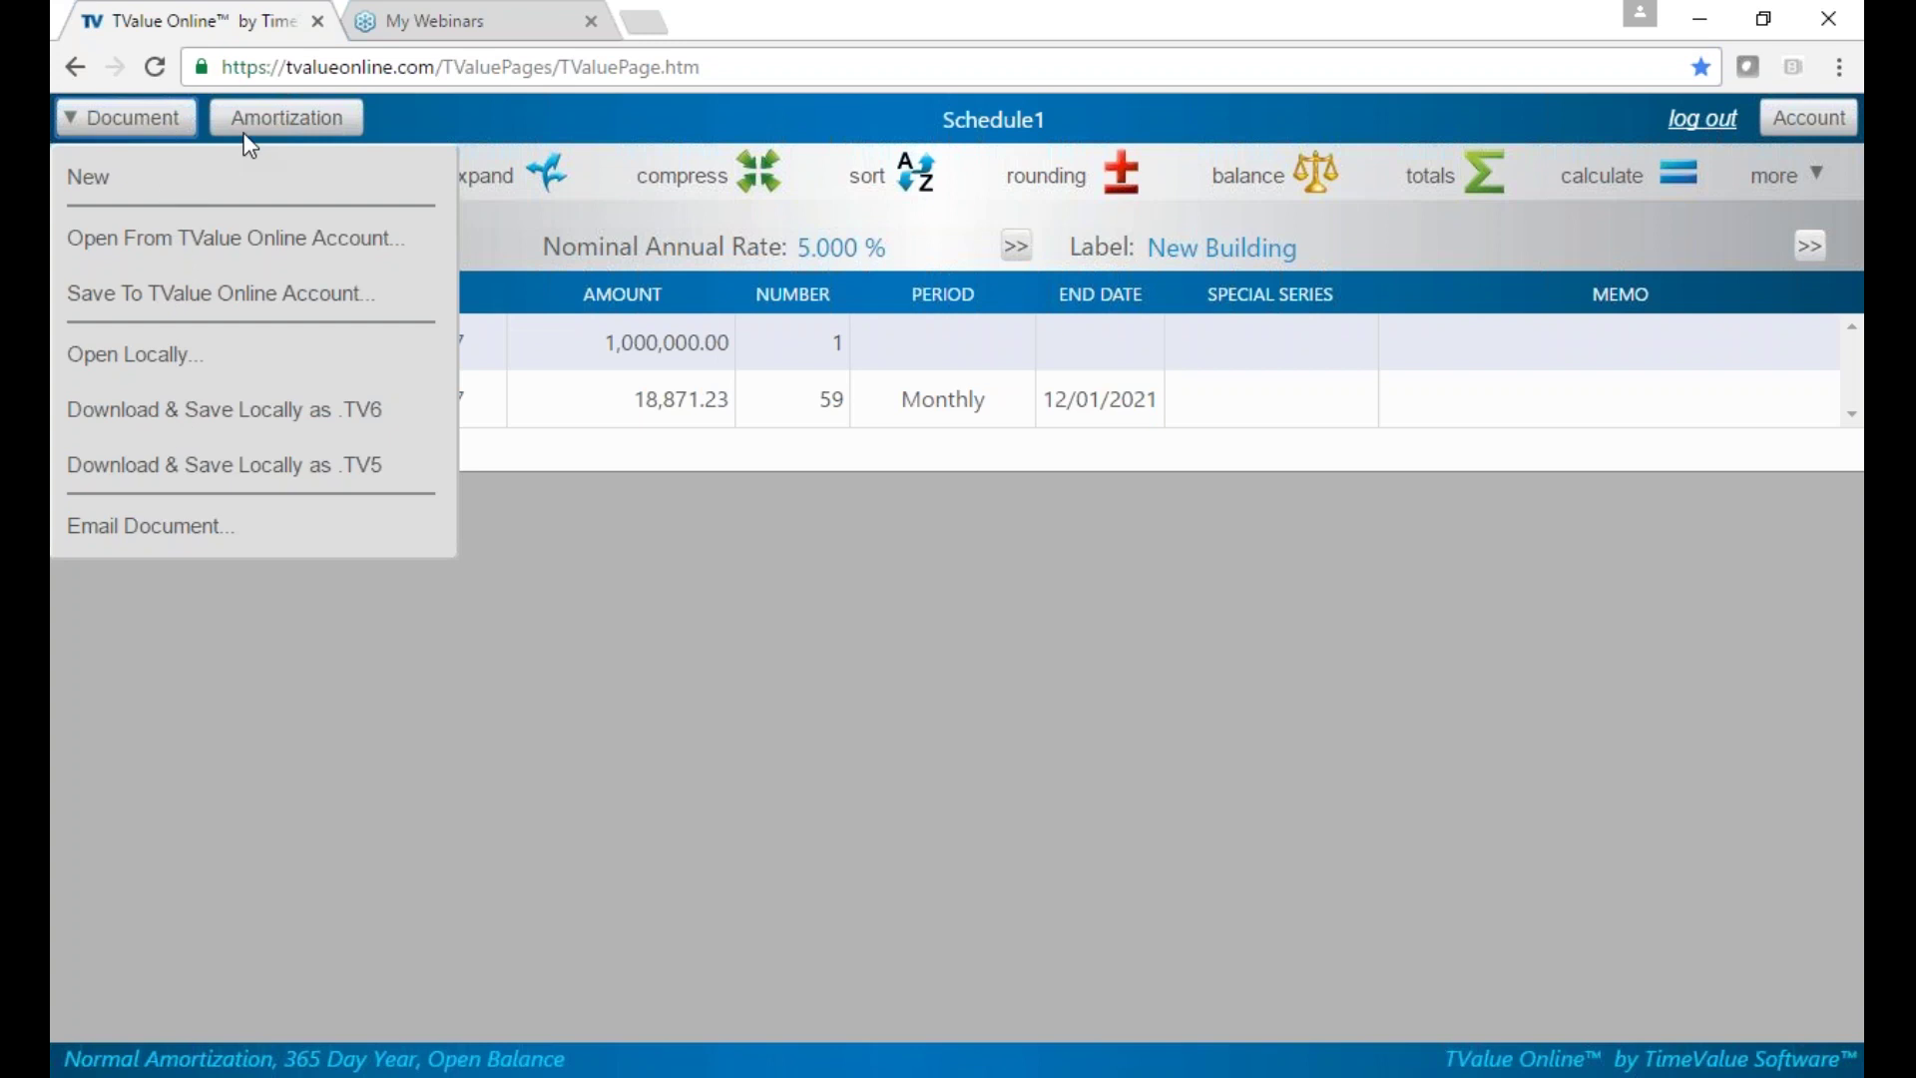
{"action": "left_click", "coordinate": [161, 122]}
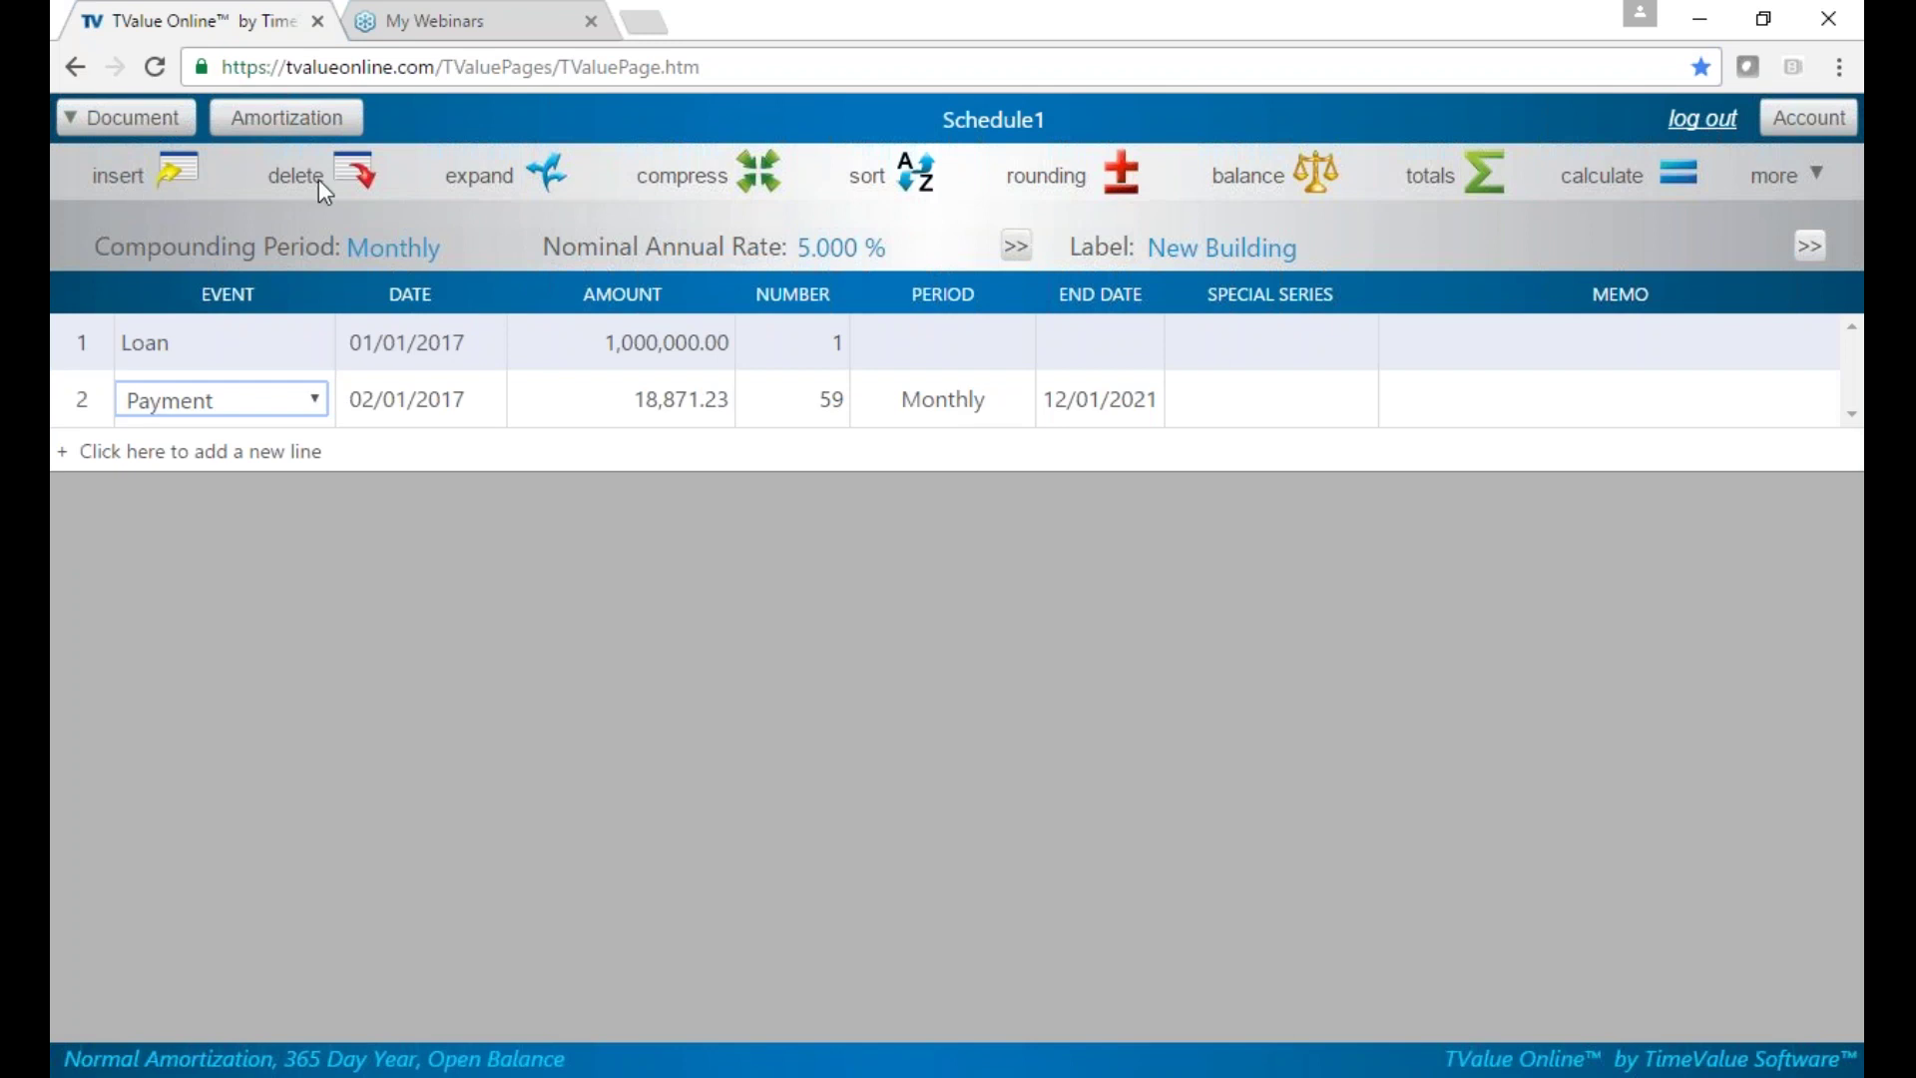
Expand and collapse the payment series, then make the rounding difference a 18,871.49 balloon on 01/01/2022
{"action": "left_click", "coordinate": [502, 177]}
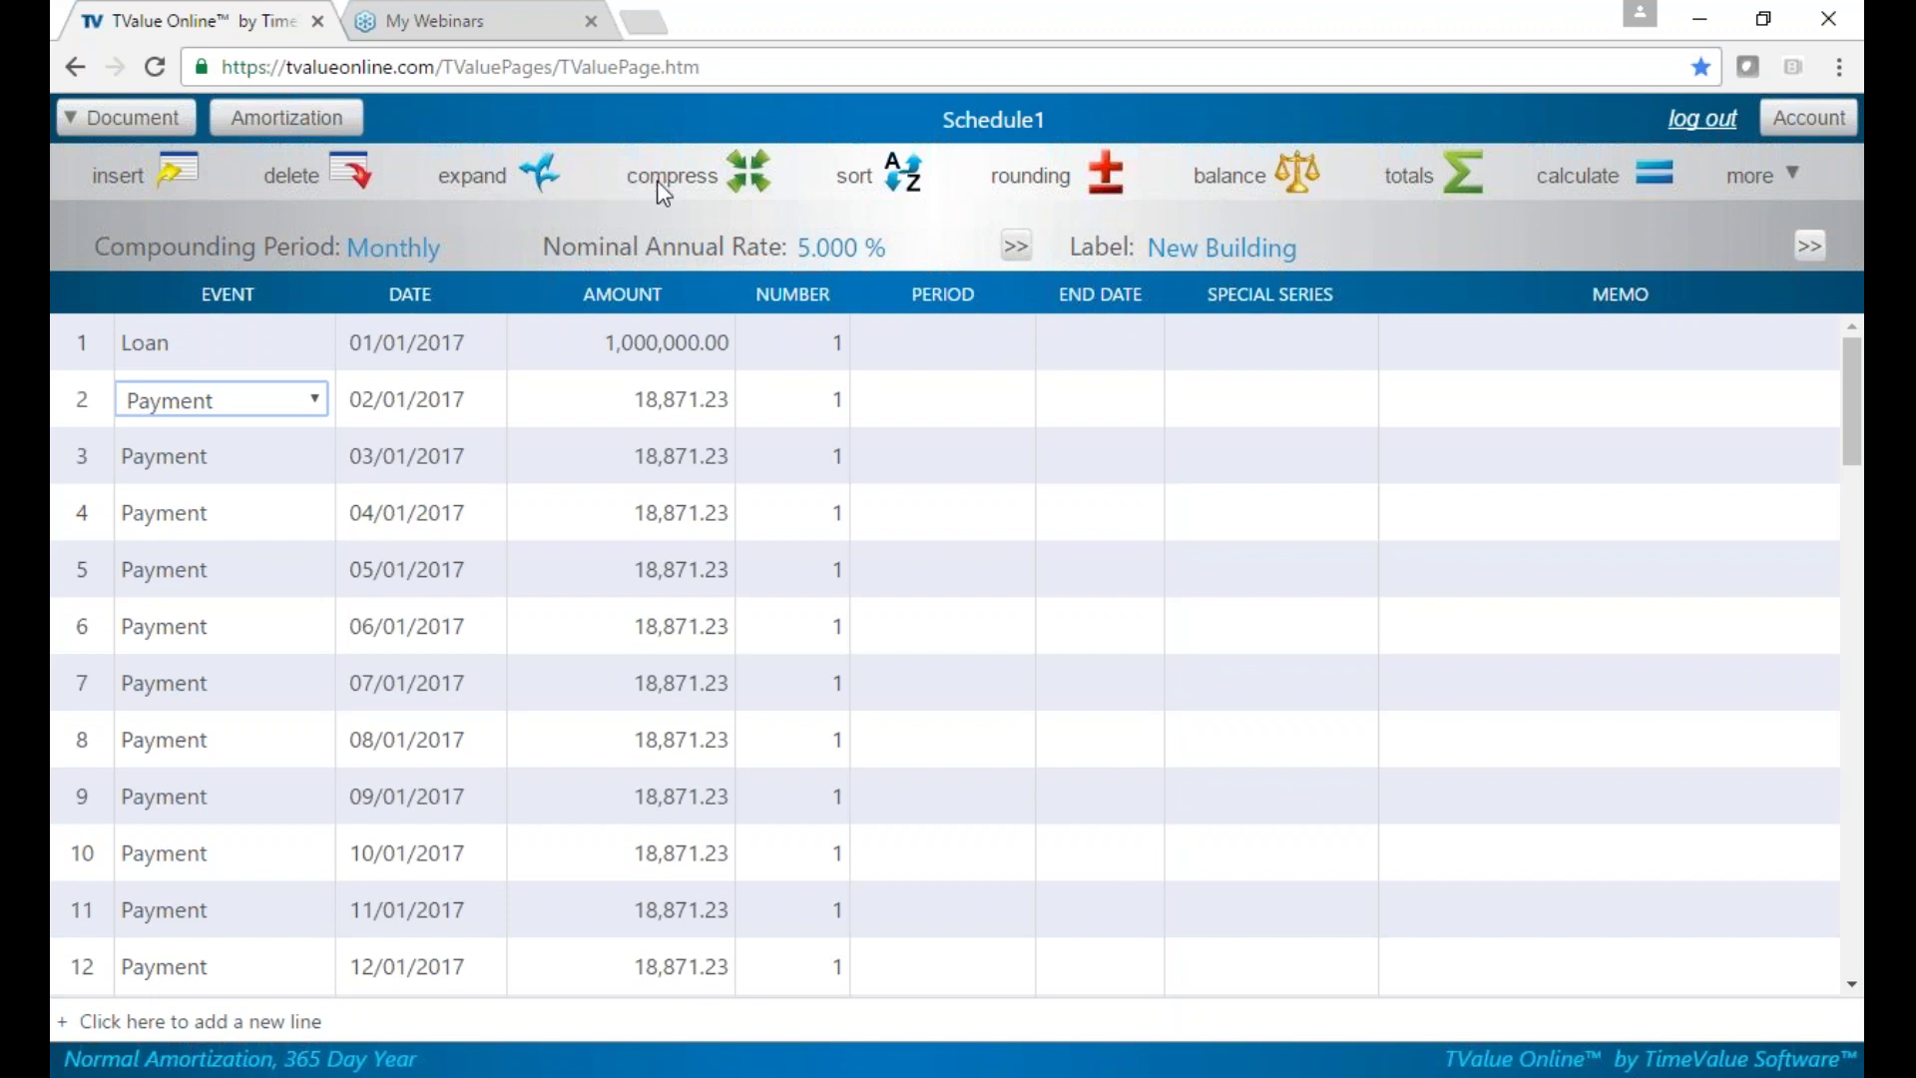
{"action": "left_click", "coordinate": [838, 180]}
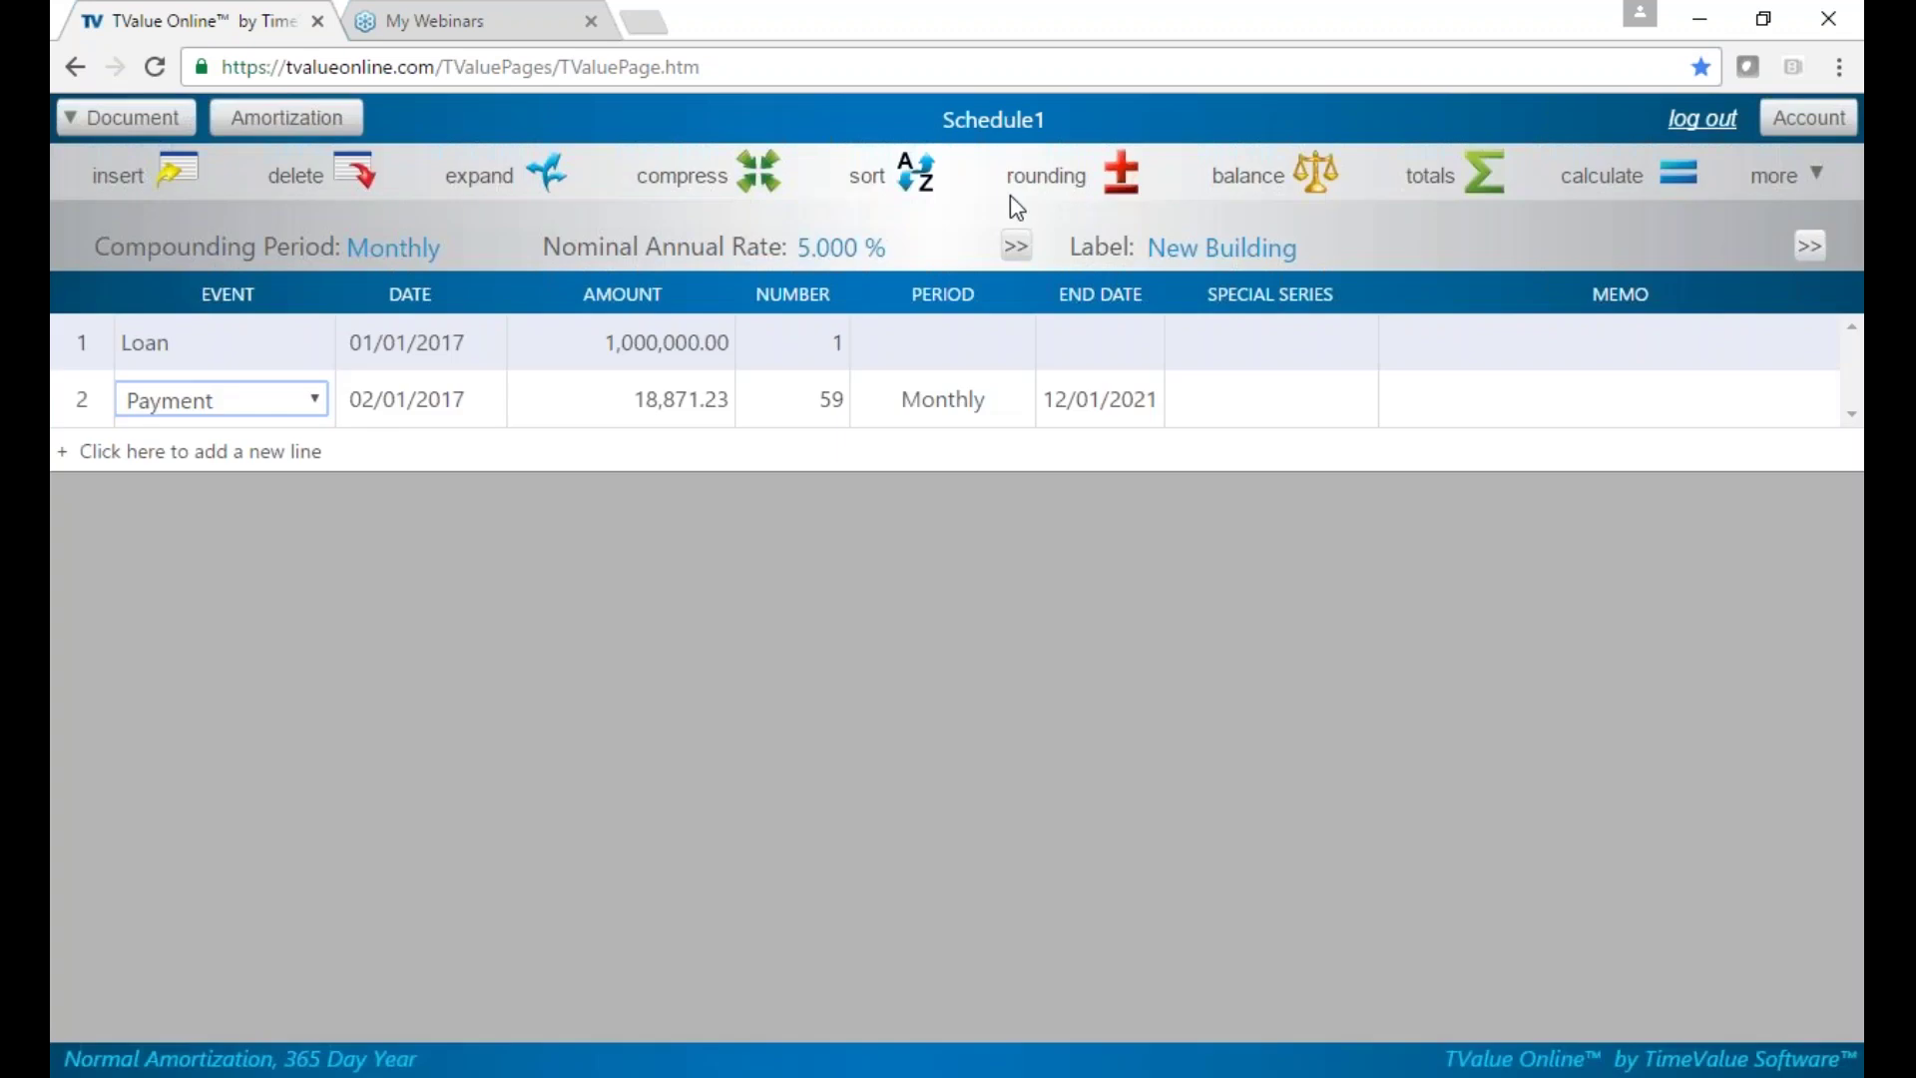
{"action": "left_click", "coordinate": [1047, 180]}
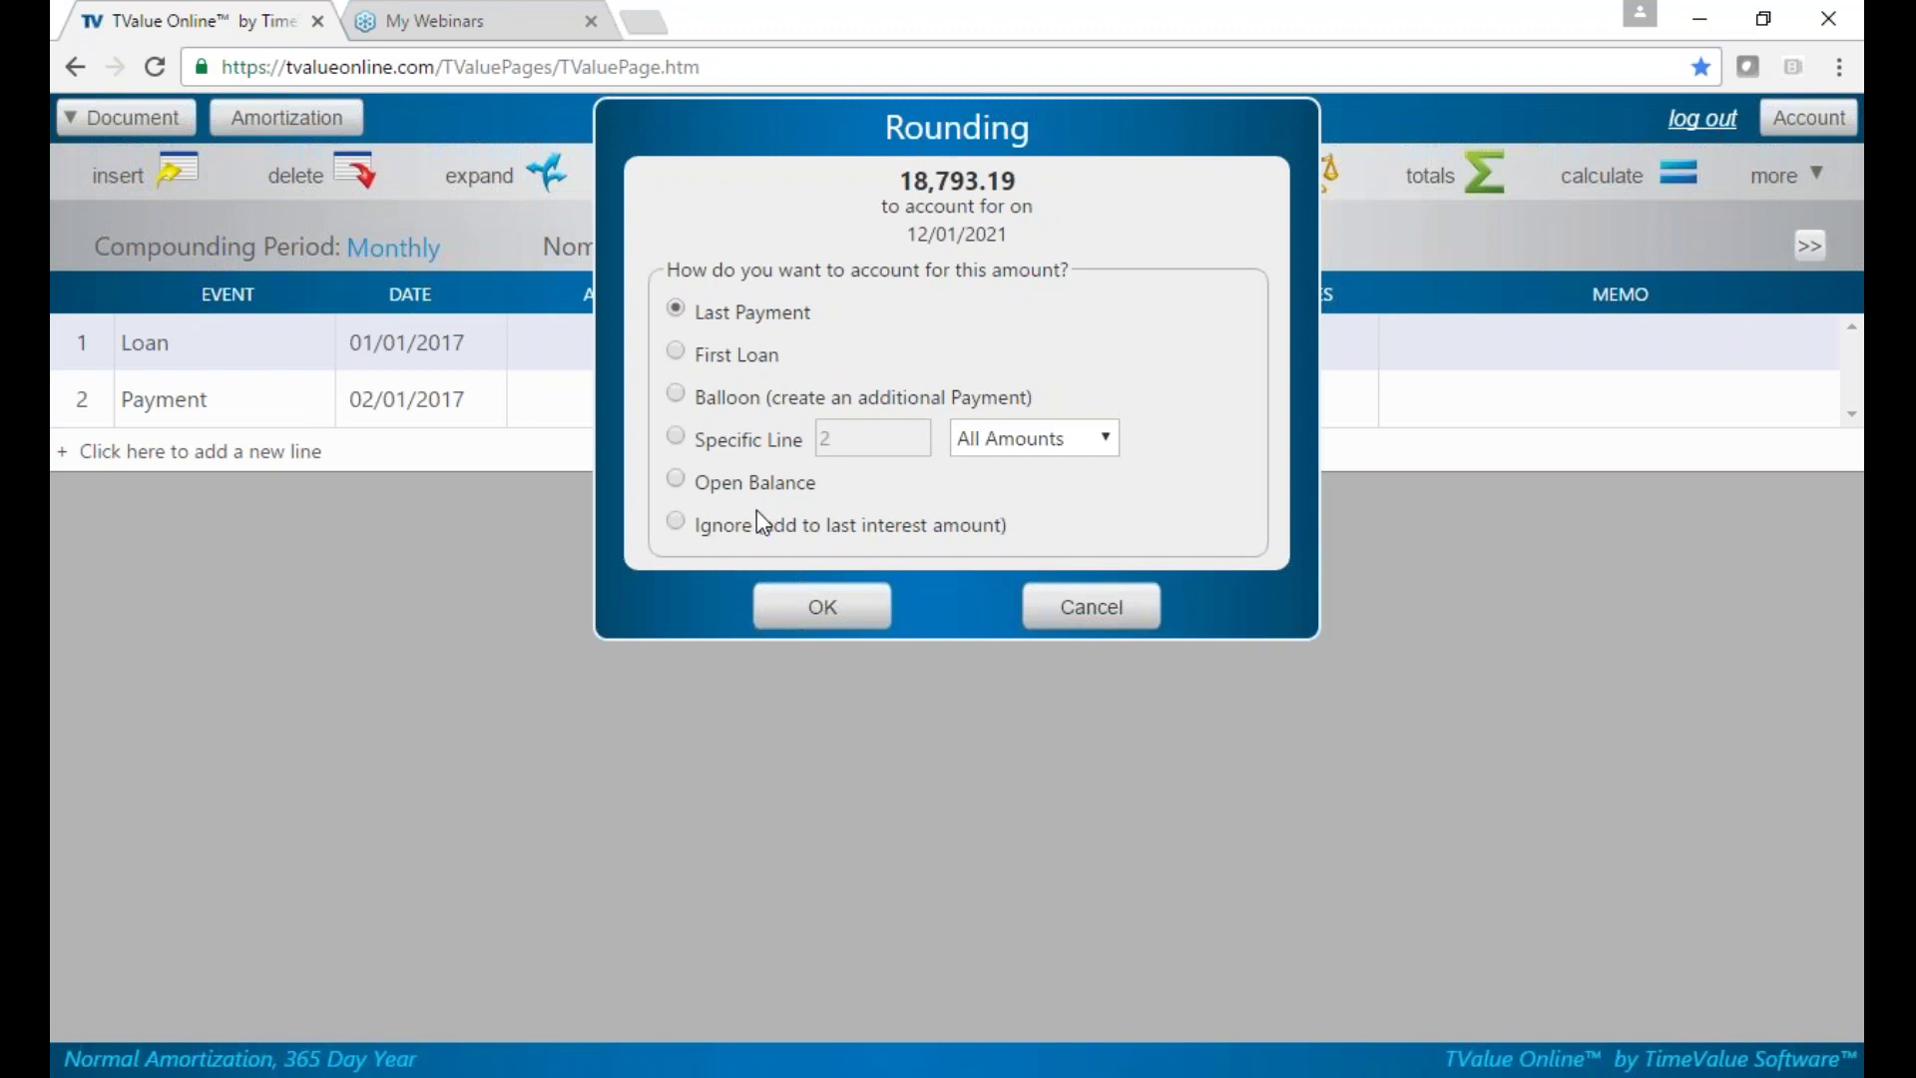
{"action": "left_click", "coordinate": [728, 399]}
{"action": "left_click", "coordinate": [810, 605]}
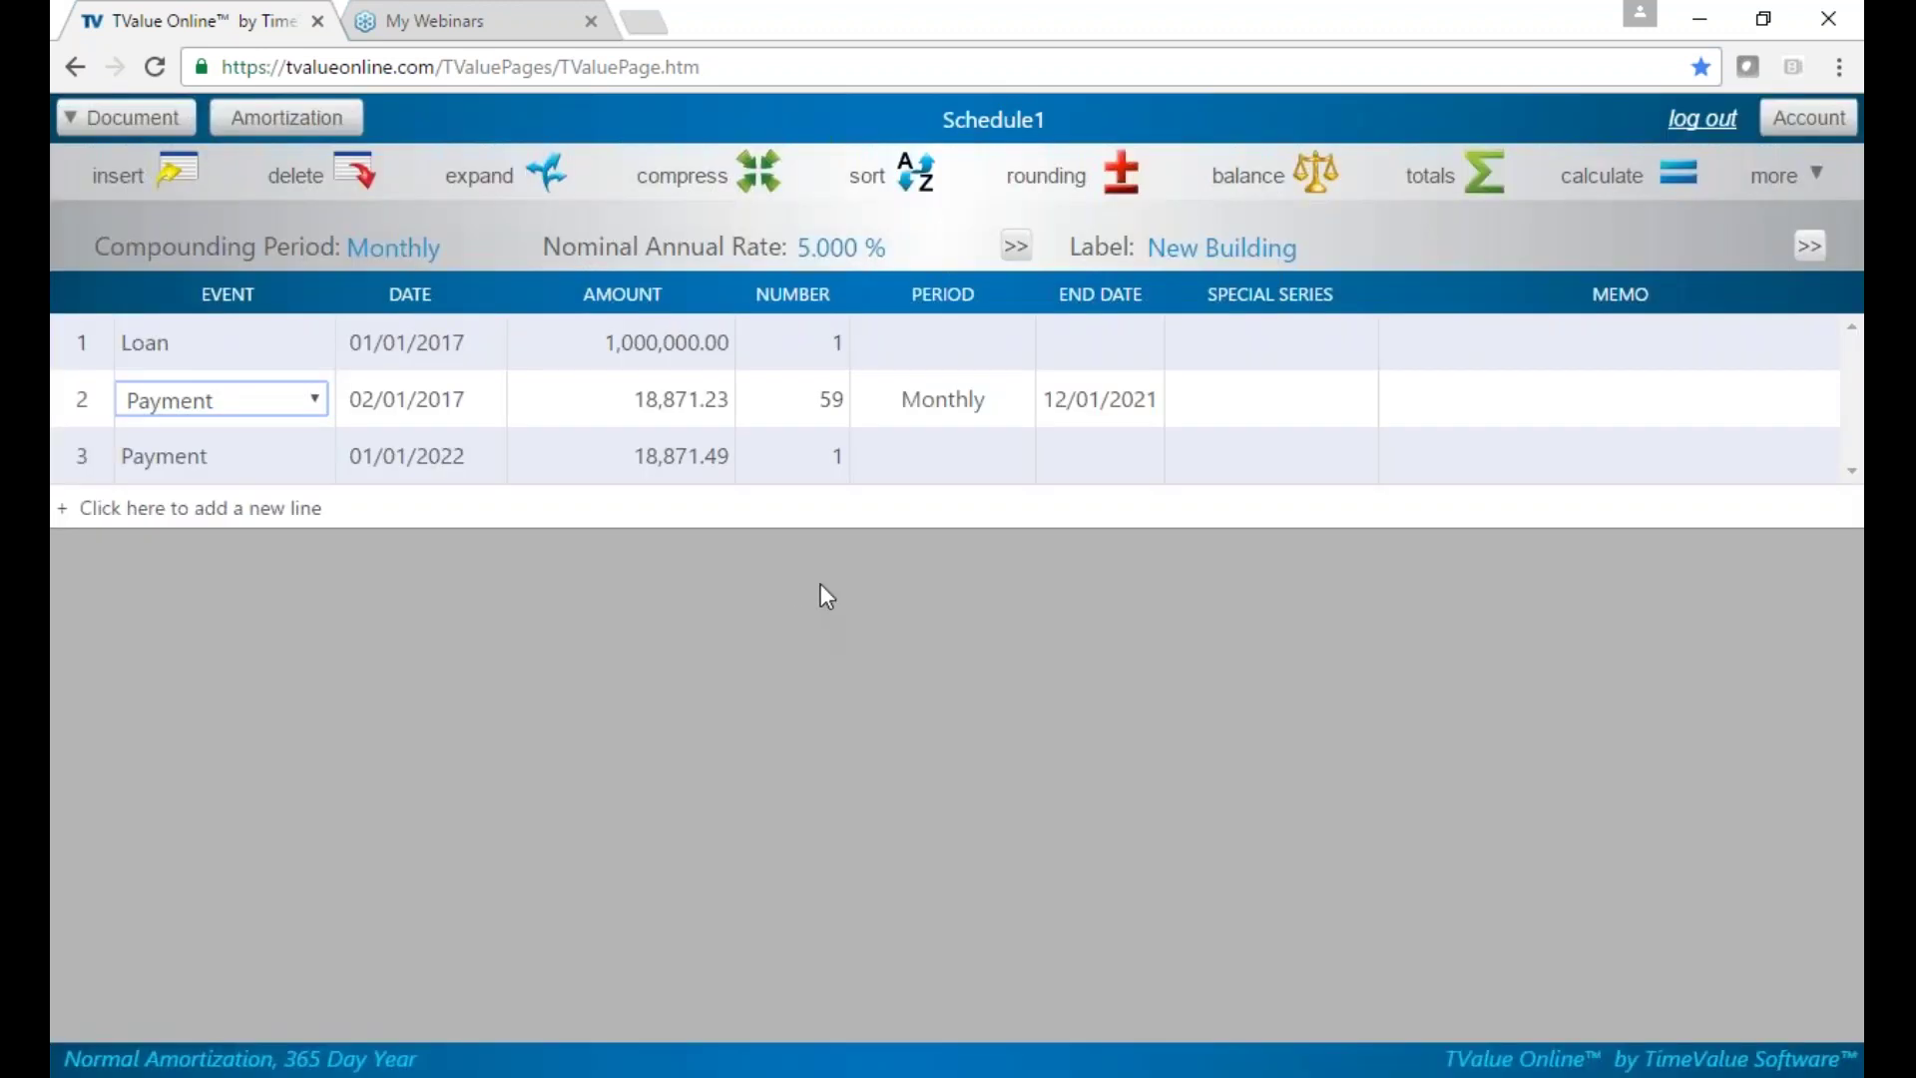
{"action": "left_click", "coordinate": [1216, 179]}
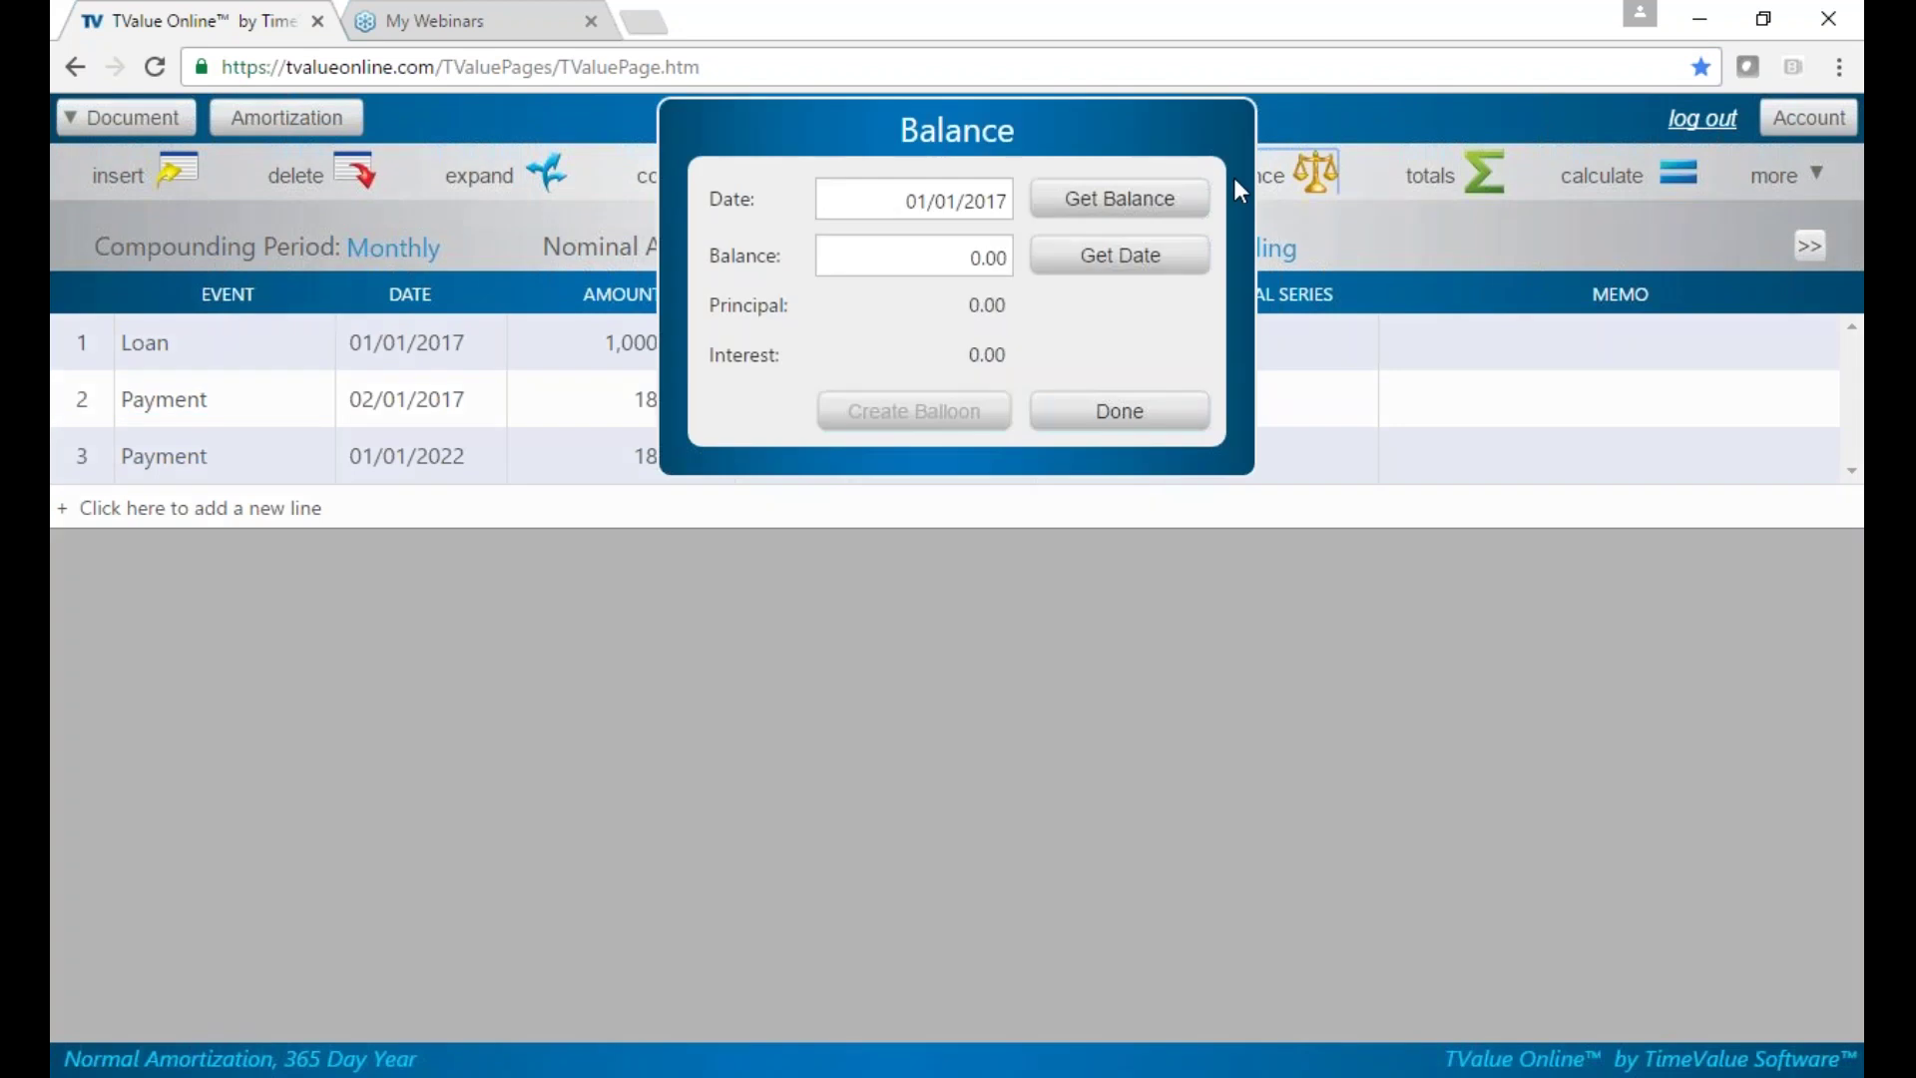
Look up the loan balance as of 12/31/2017 (838,268.38)
{"action": "left_click", "coordinate": [878, 205]}
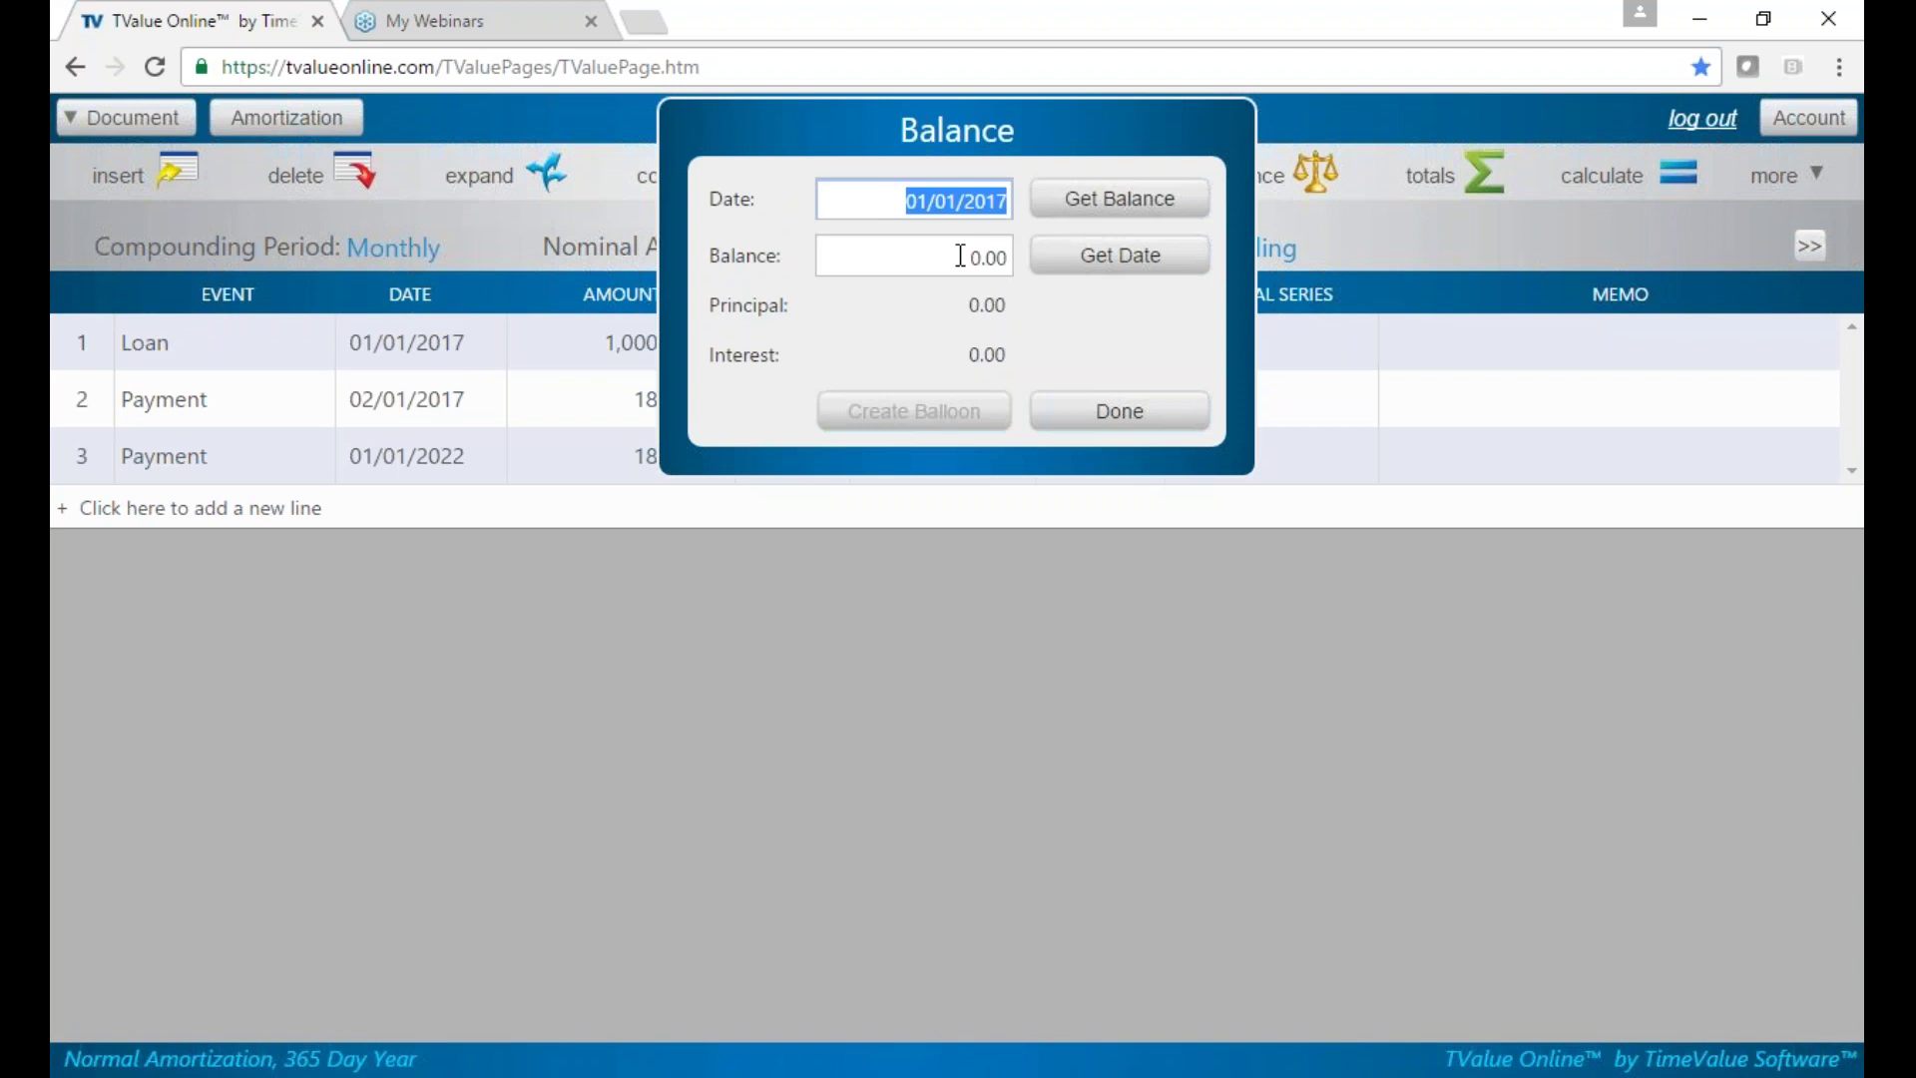
{"action": "key", "text": "BackSpace"}
{"action": "type", "text": "12311"}
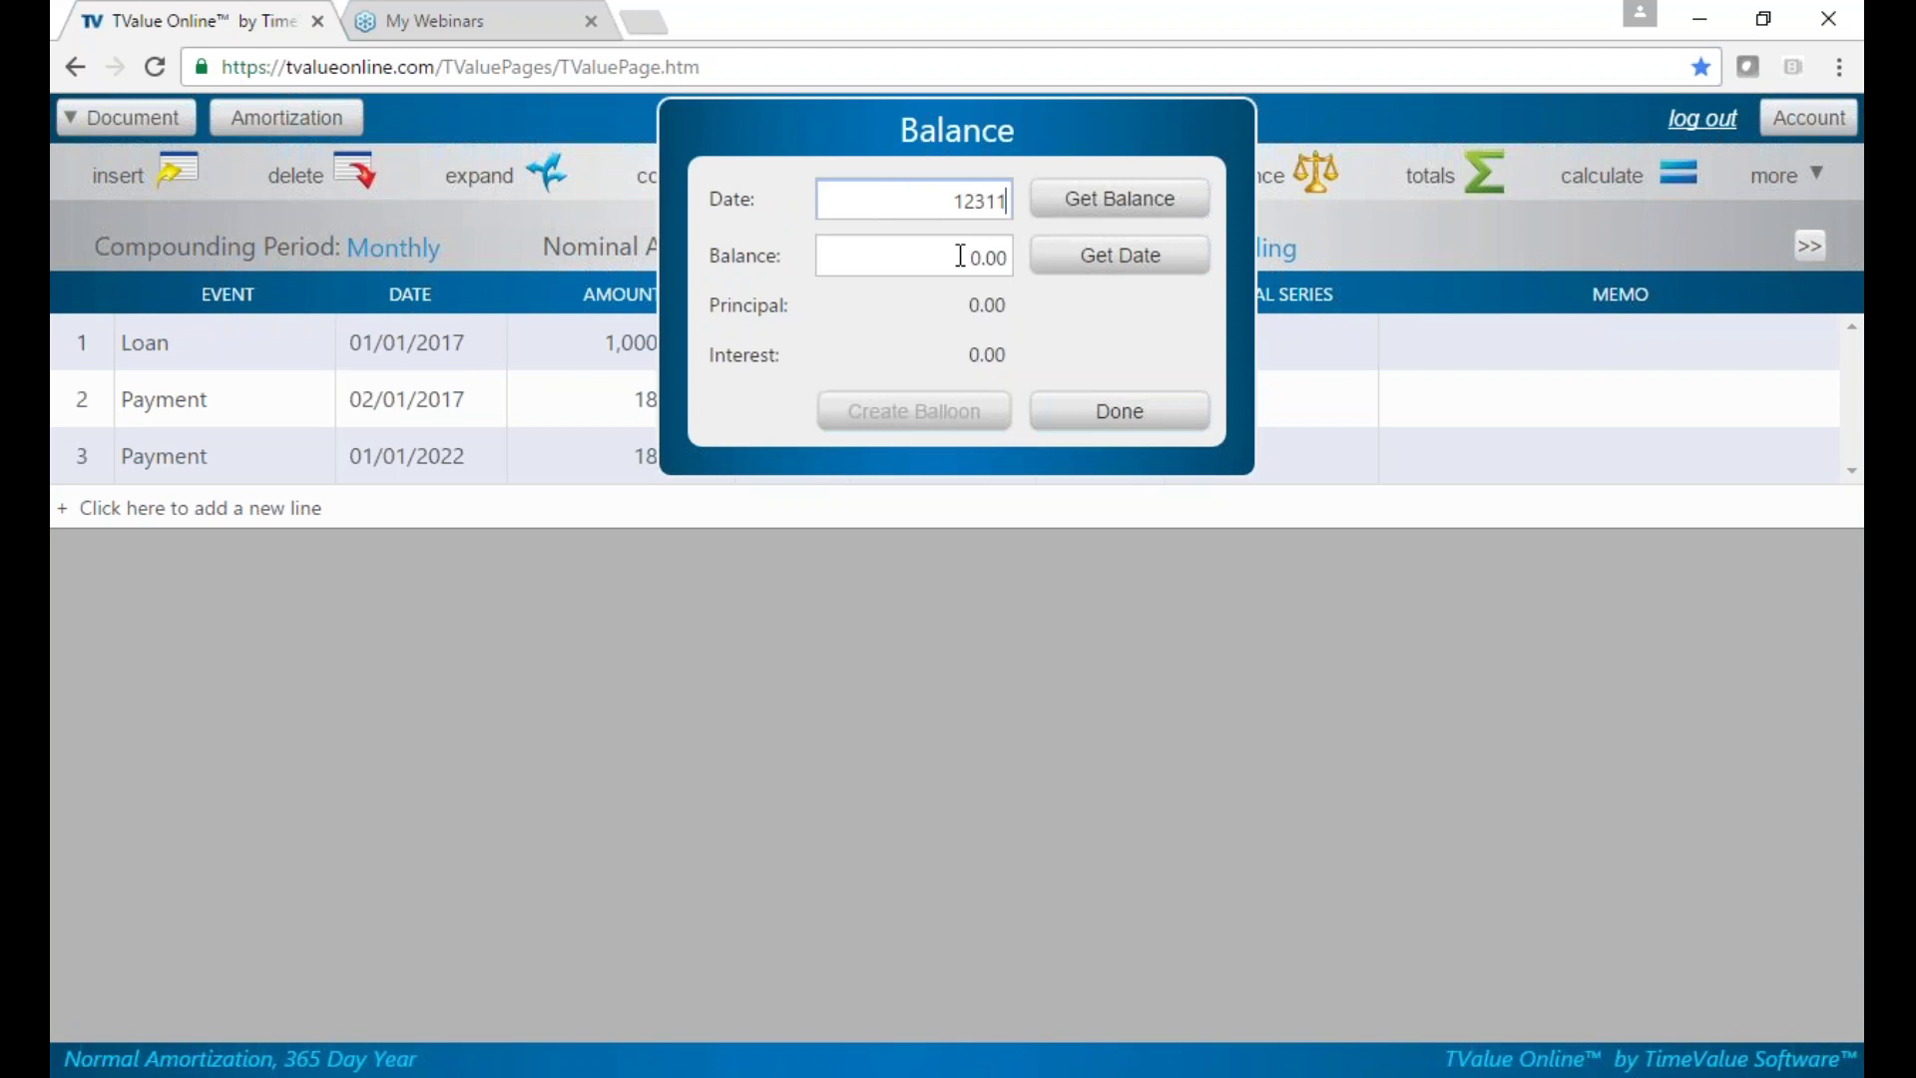
{"action": "type", "text": "7"}
{"action": "left_click", "coordinate": [1130, 196]}
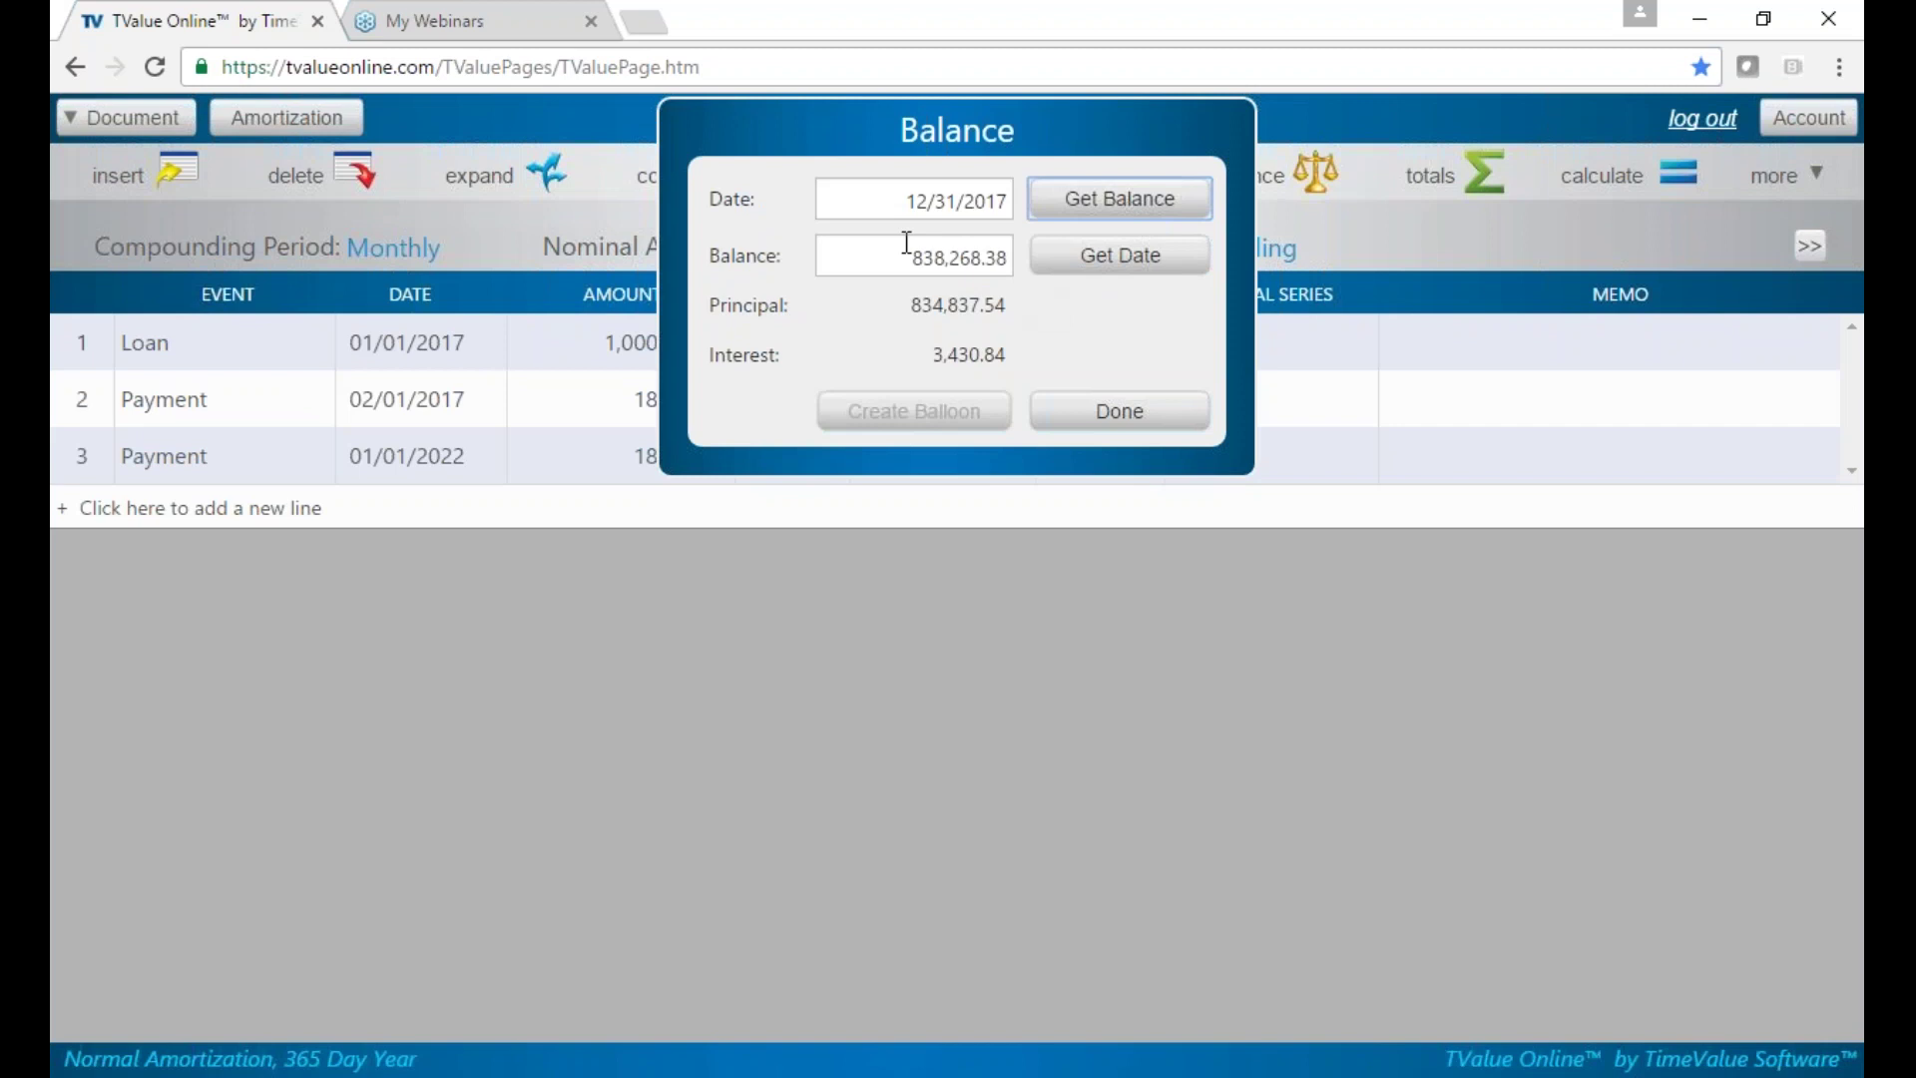
Find the date the balance reaches 900,000, then close the balance lookup
{"action": "left_click_drag", "start_coordinate": [895, 256], "coordinate": [1027, 257]}
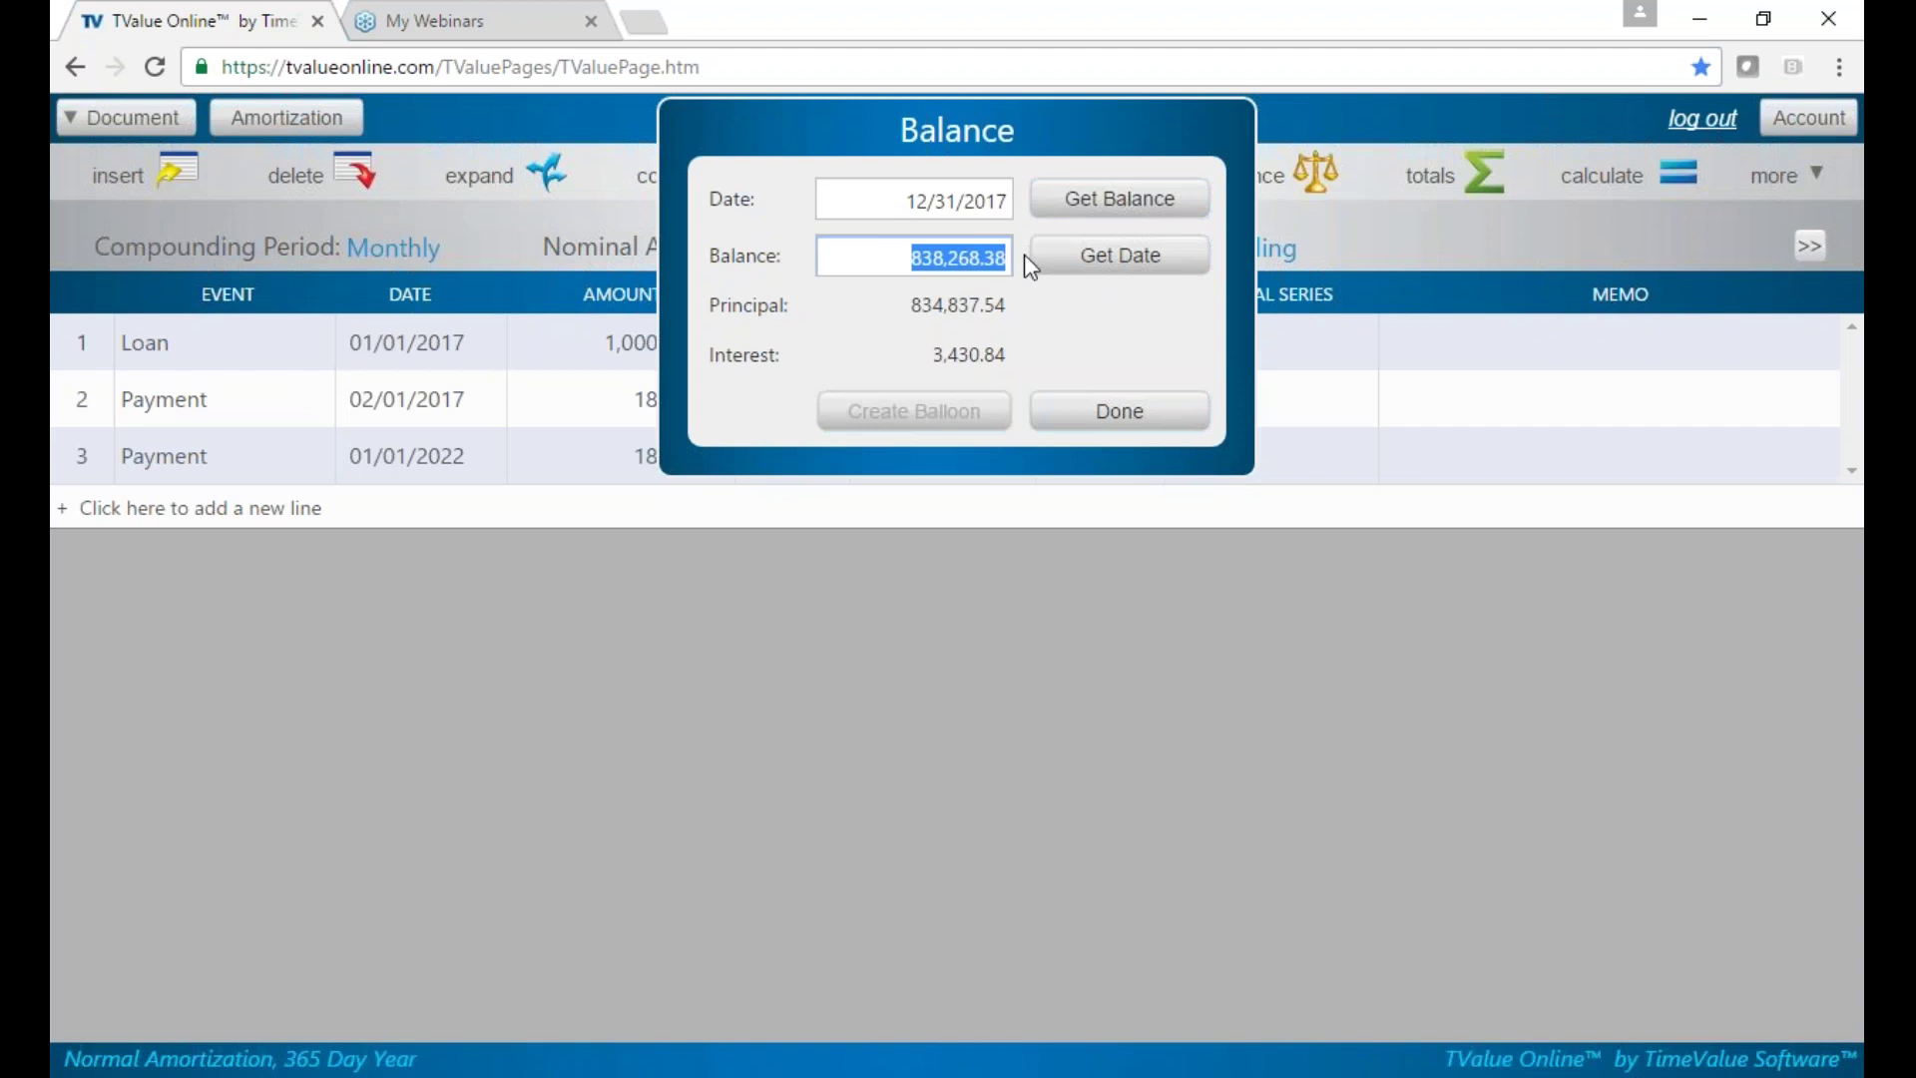
{"action": "type", "text": "900k"}
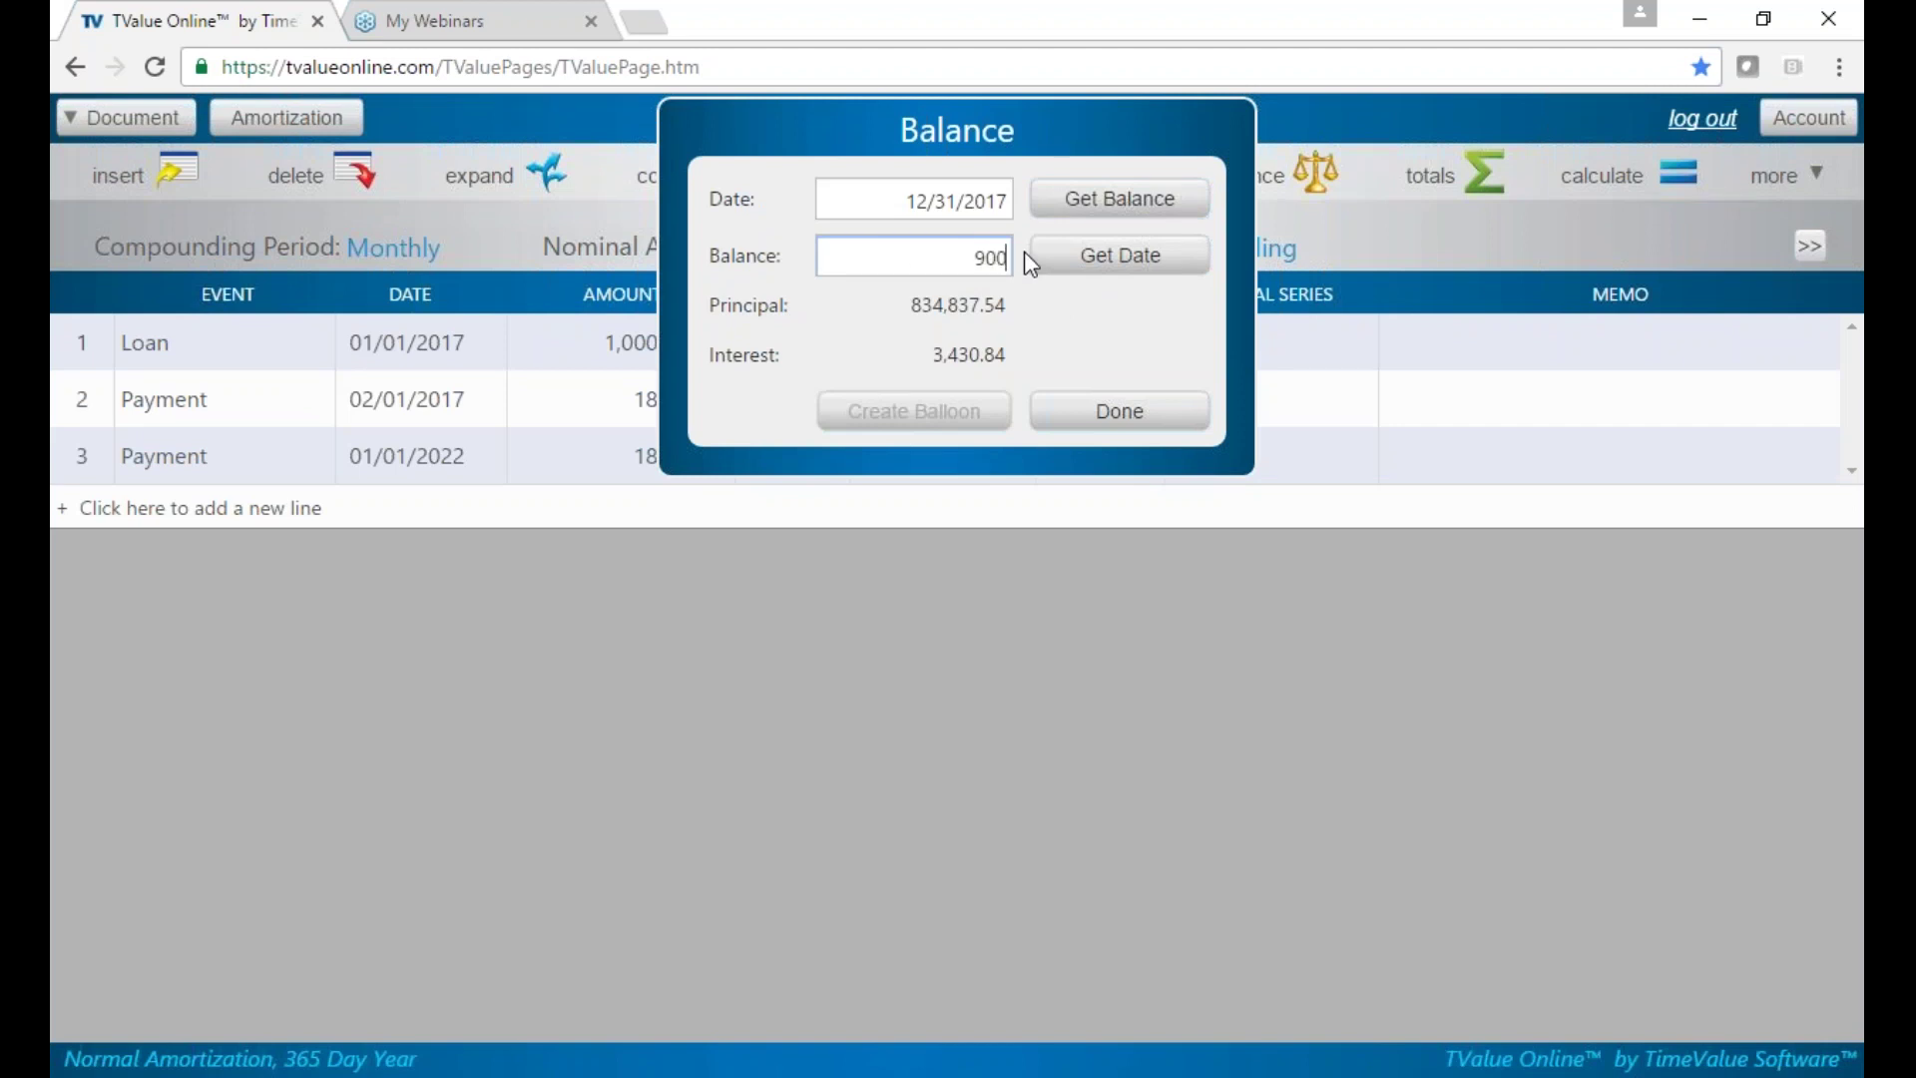
{"action": "triple_click", "coordinate": [1003, 200]}
{"action": "left_click", "coordinate": [1127, 257]}
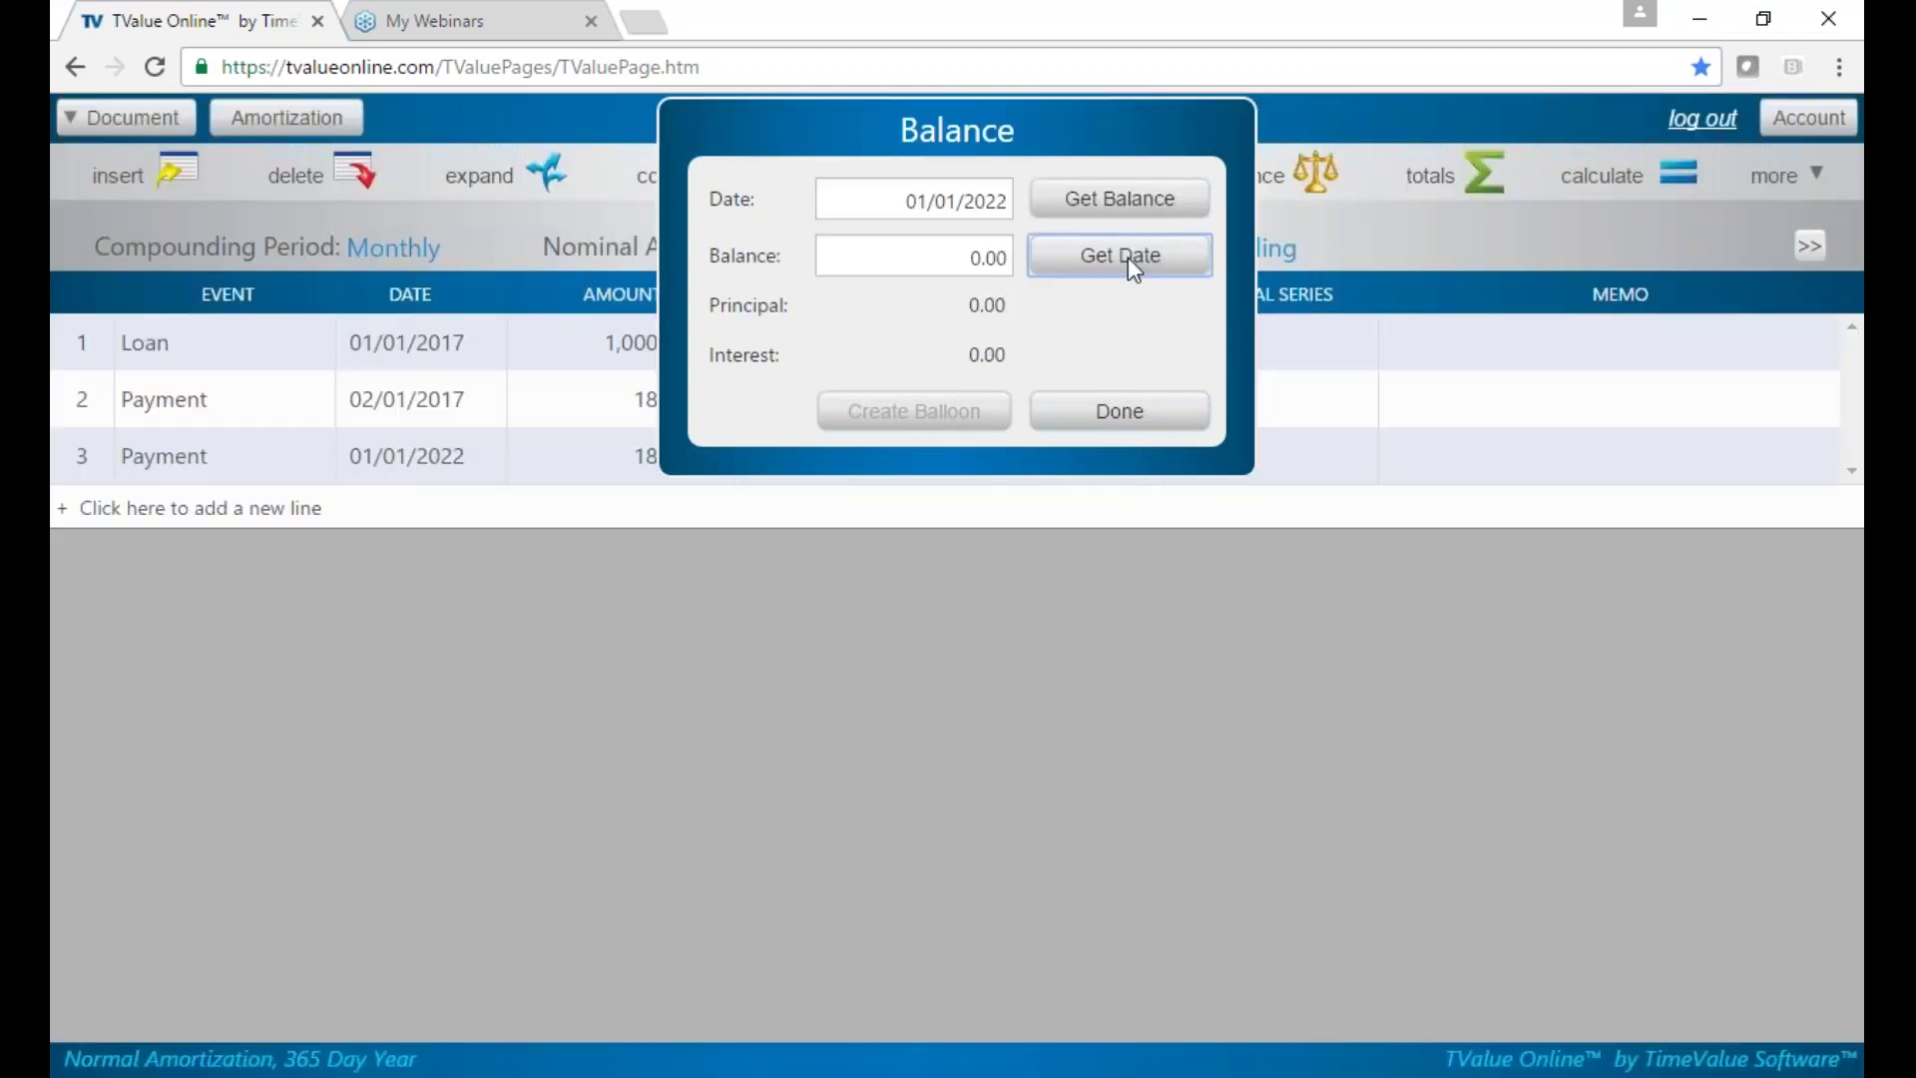
{"action": "double_click", "coordinate": [977, 260]}
{"action": "type", "text": "9"}
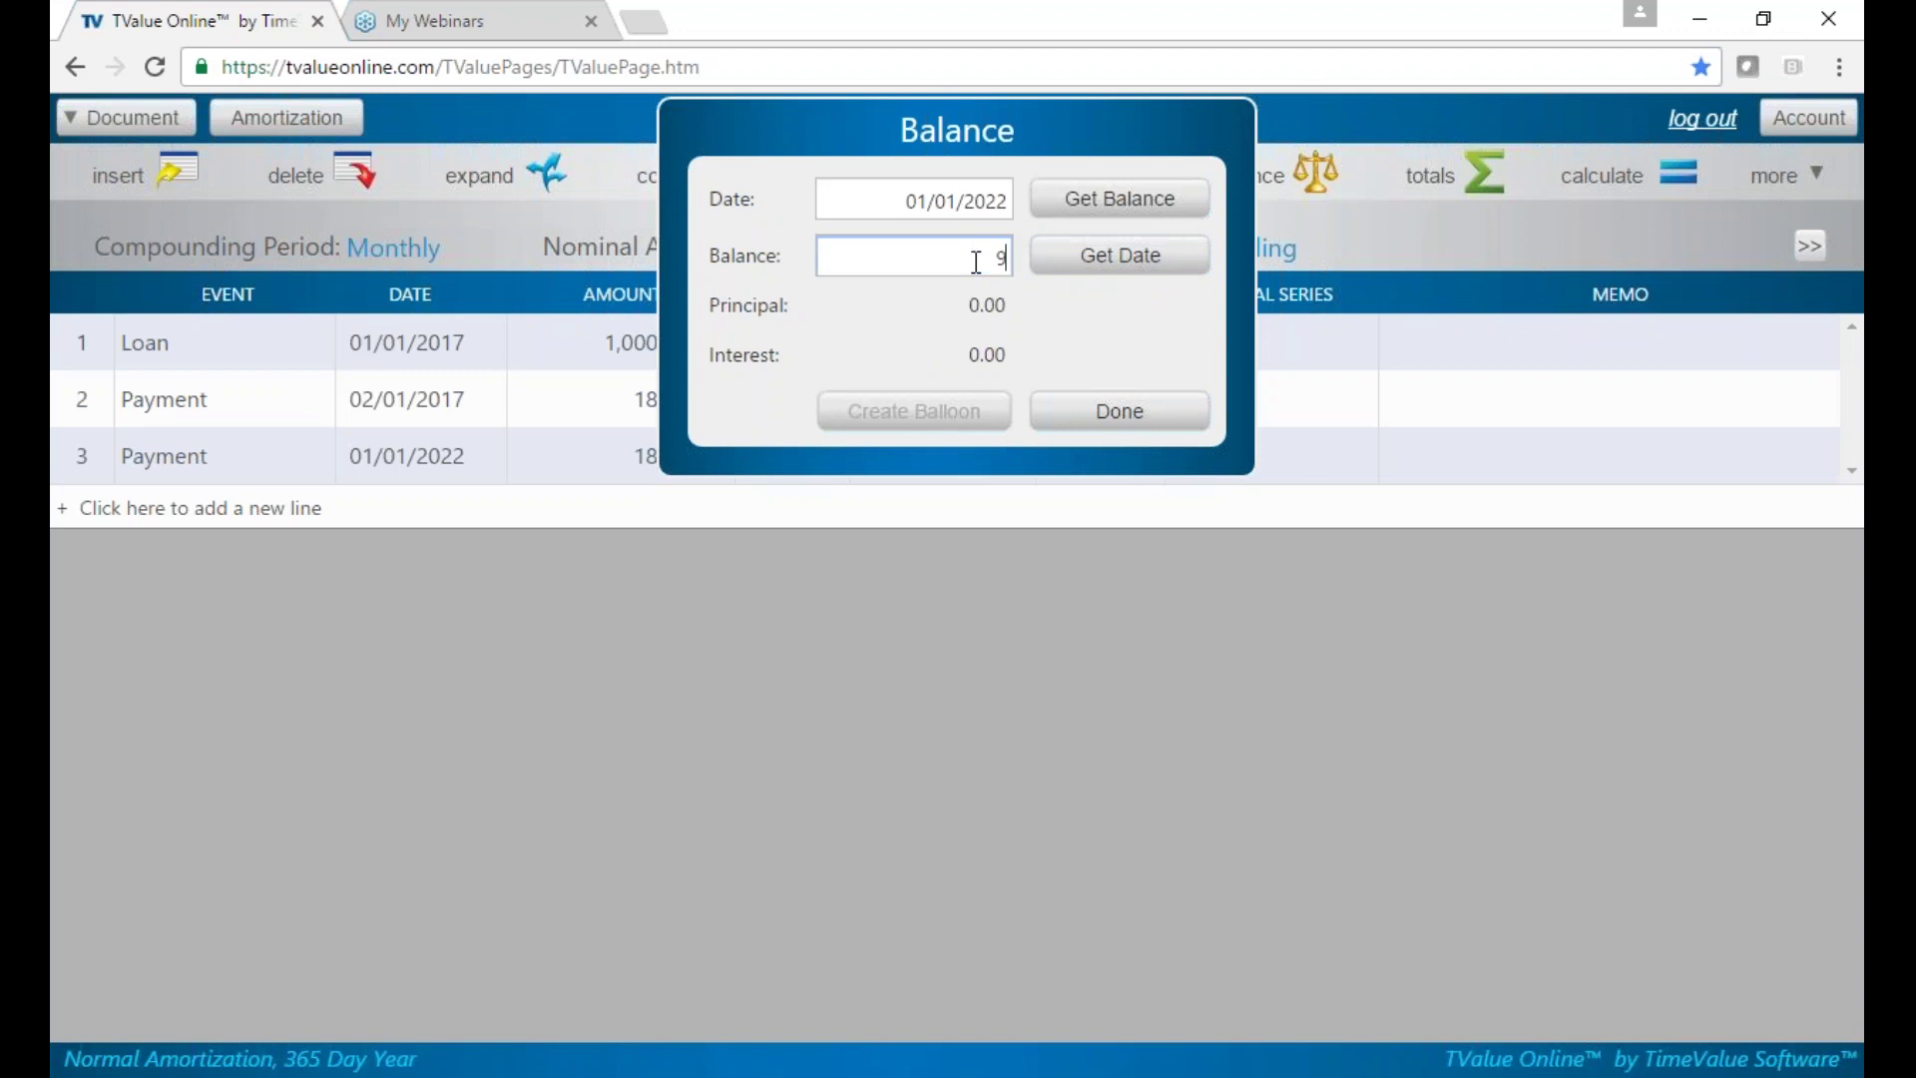
{"action": "type", "text": "000000"}
{"action": "left_click", "coordinate": [1082, 416]}
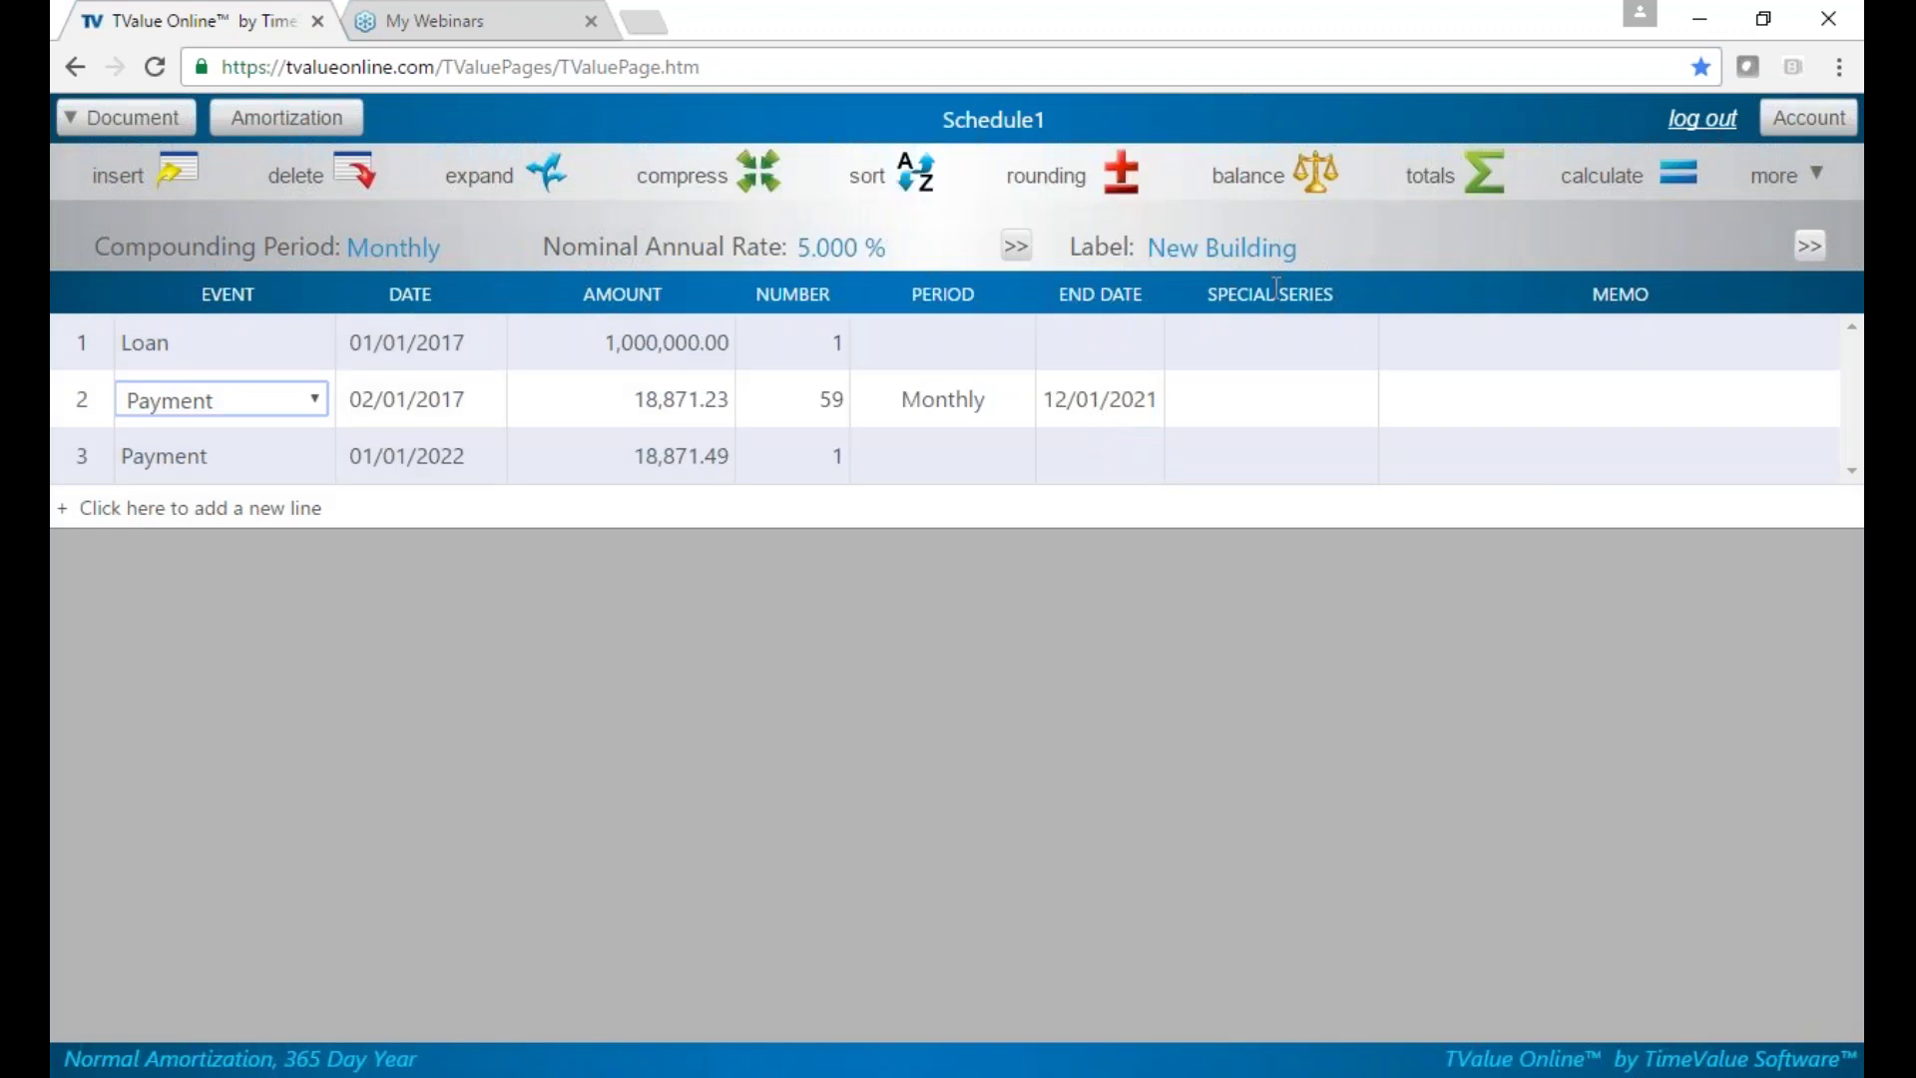
{"action": "left_click", "coordinate": [1445, 176]}
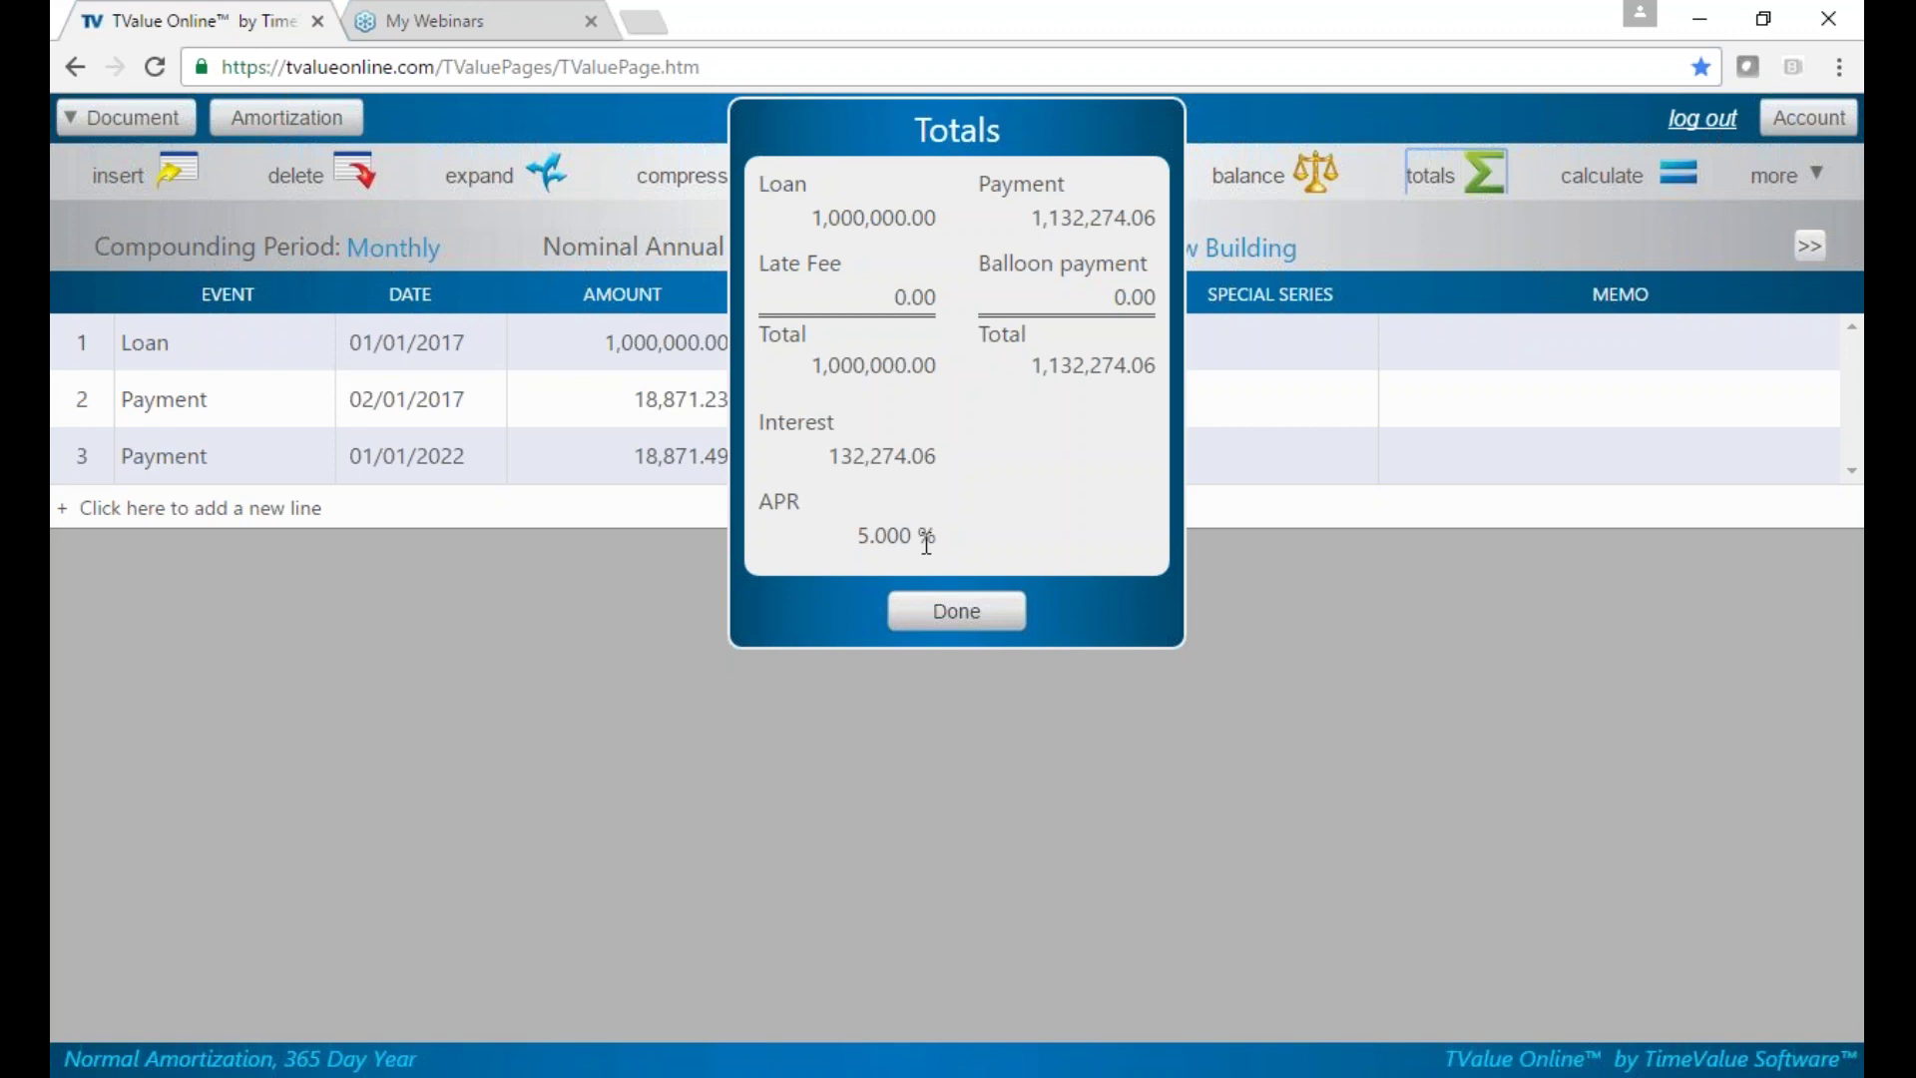
{"action": "left_click", "coordinate": [938, 600]}
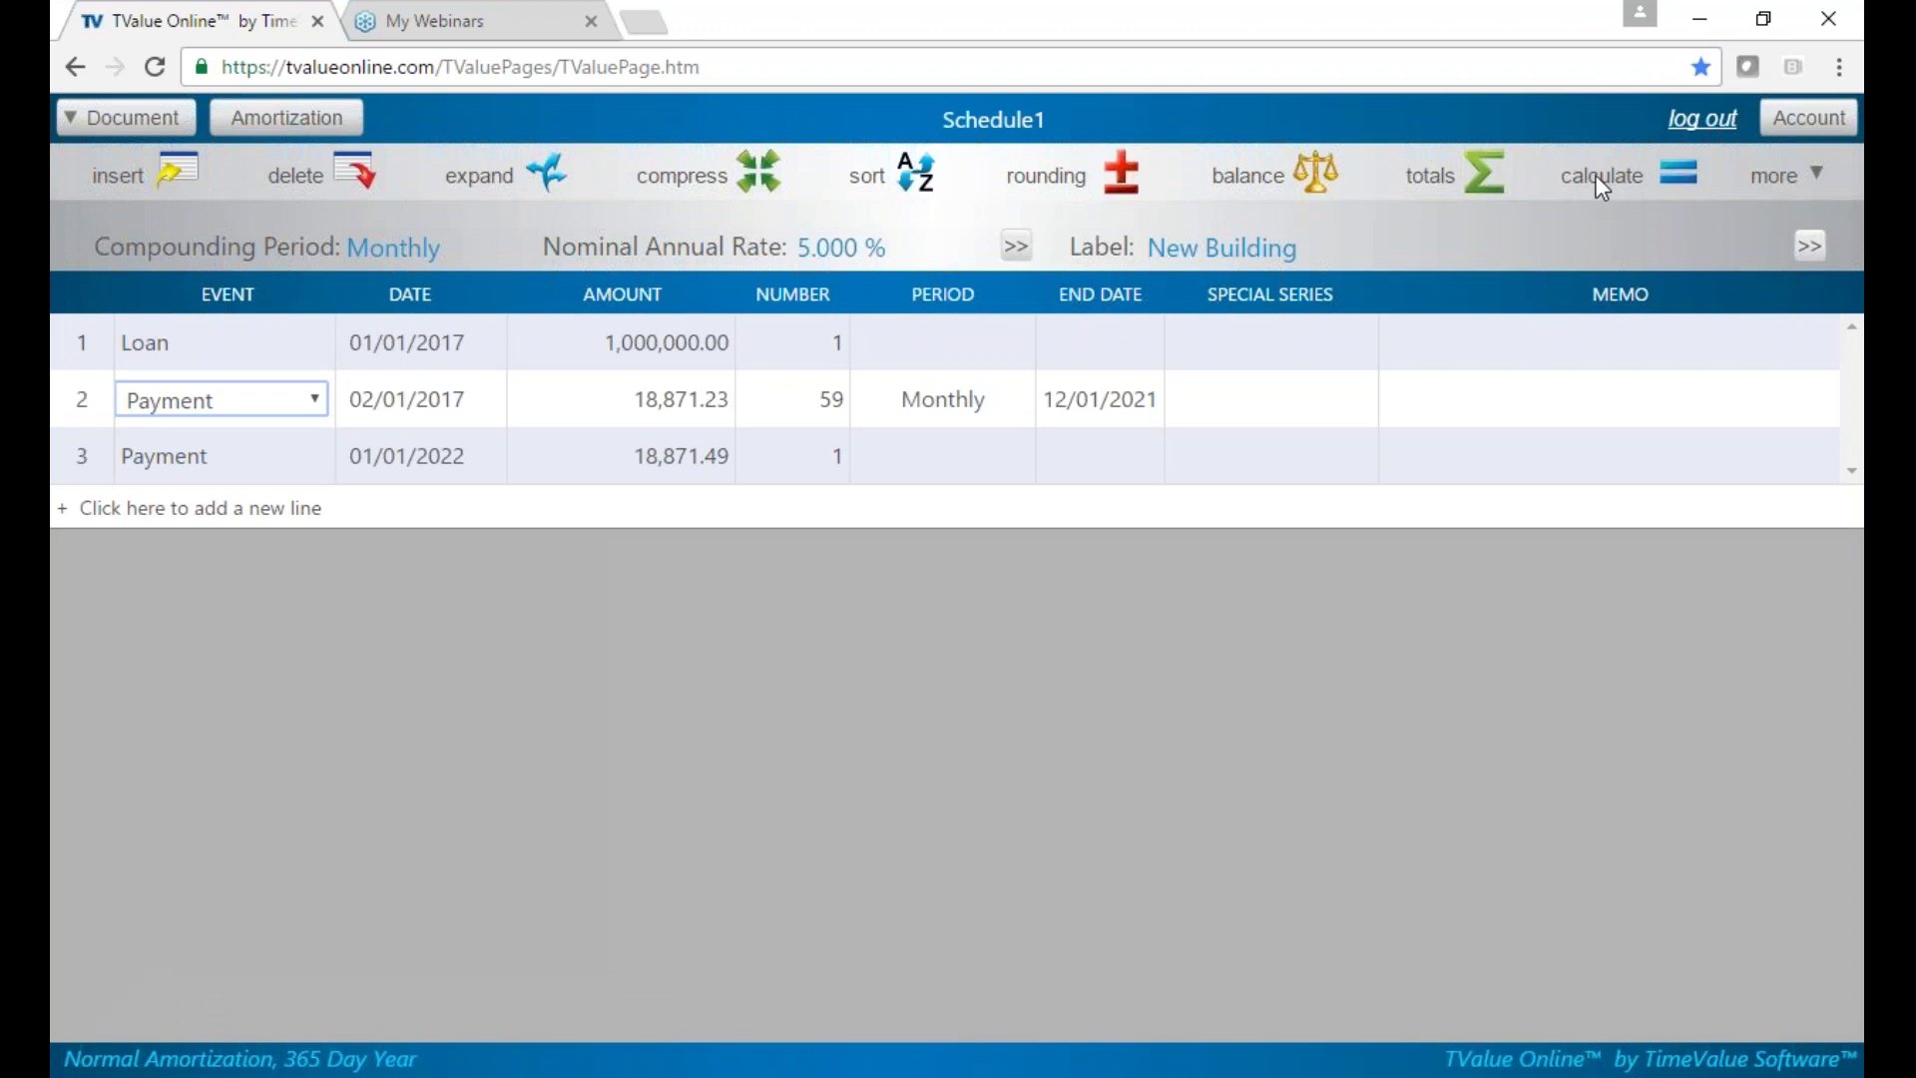
{"action": "left_click", "coordinate": [1786, 179]}
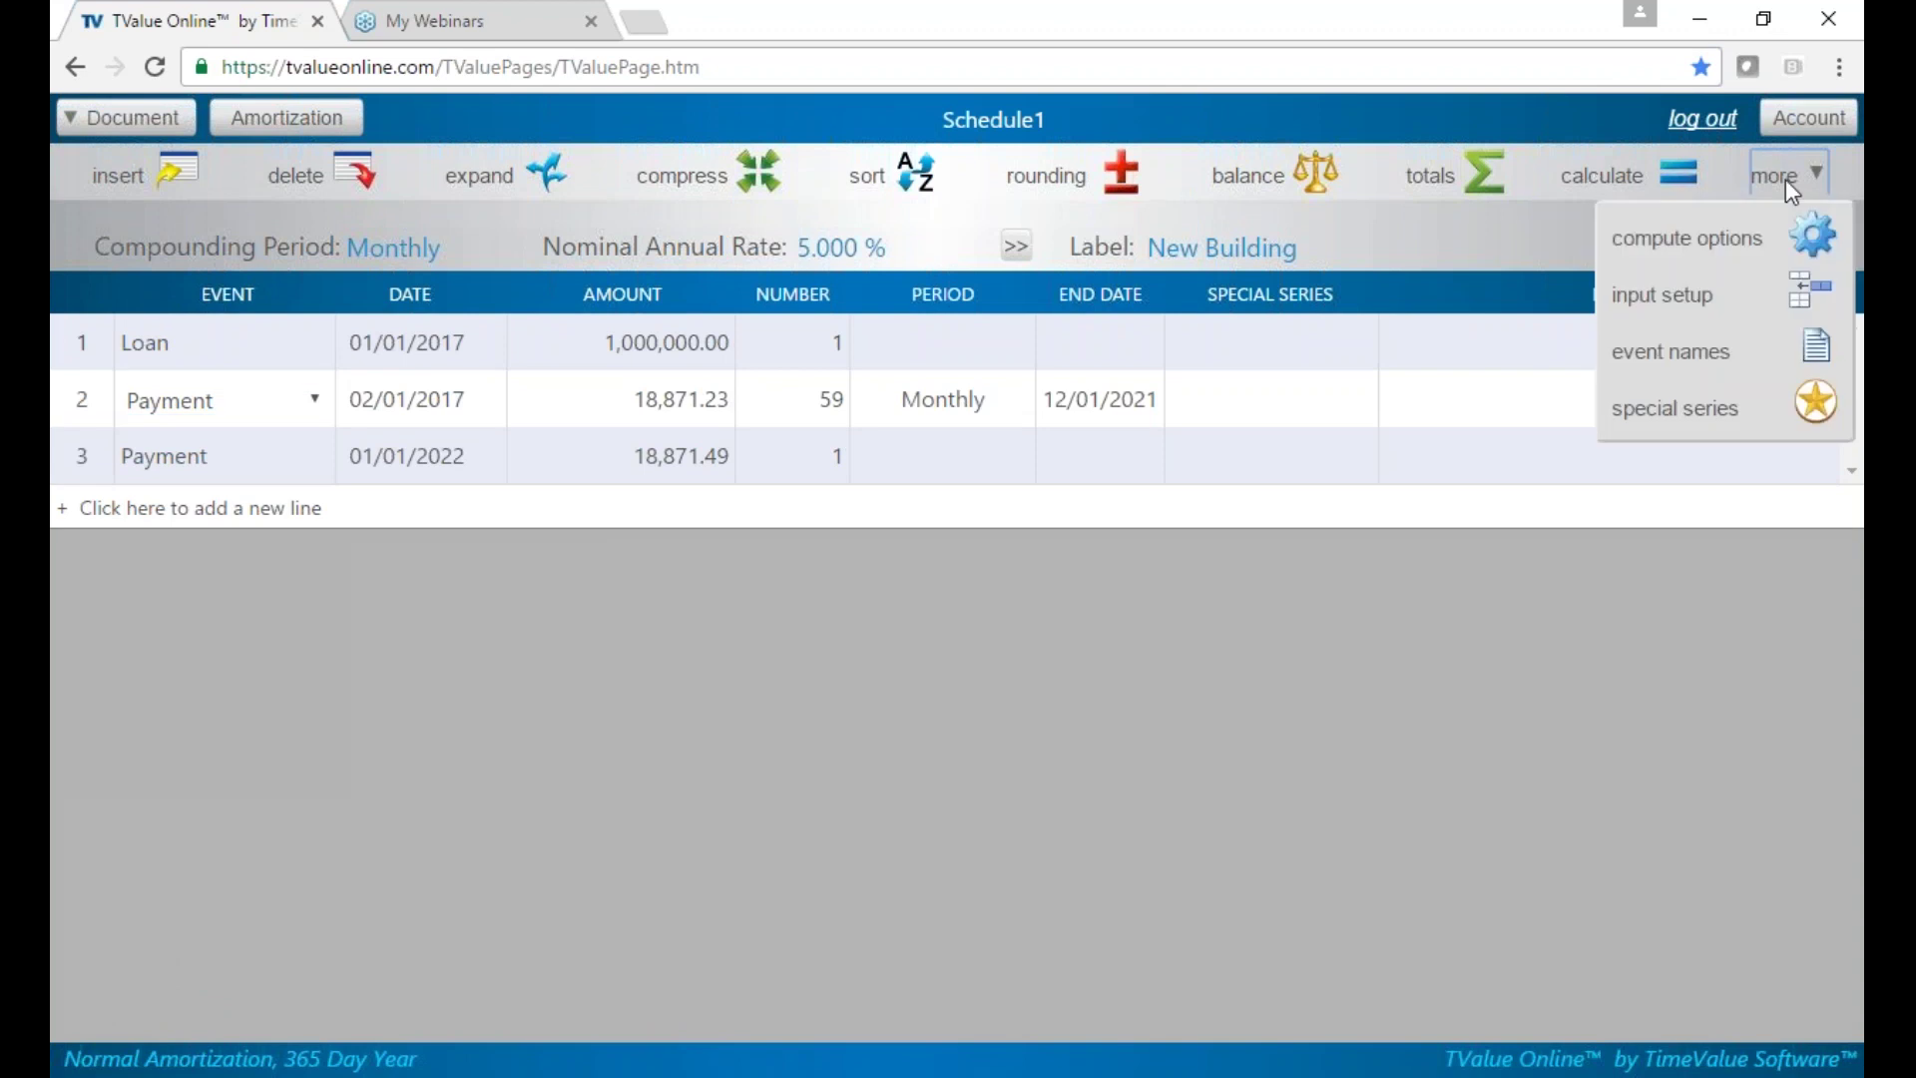
{"action": "left_click", "coordinate": [1742, 232]}
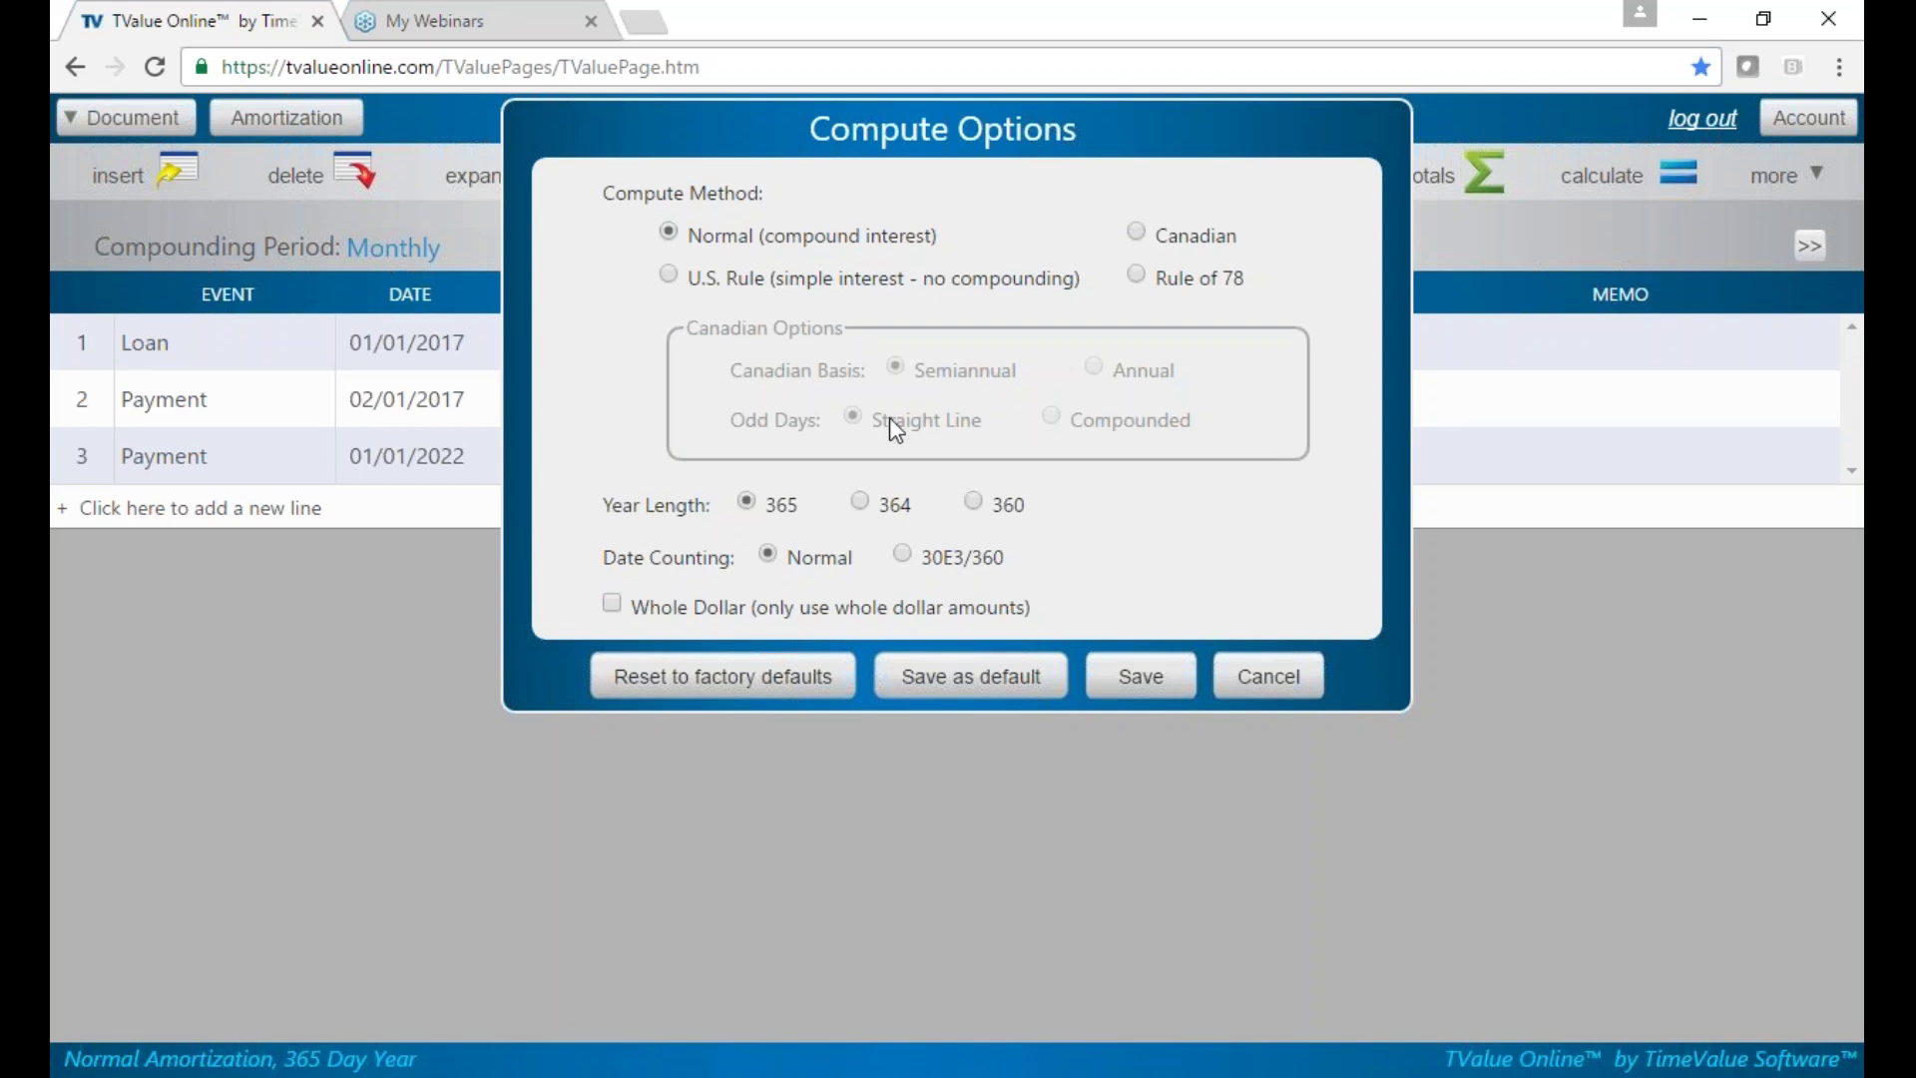
{"action": "left_click", "coordinate": [1248, 682]}
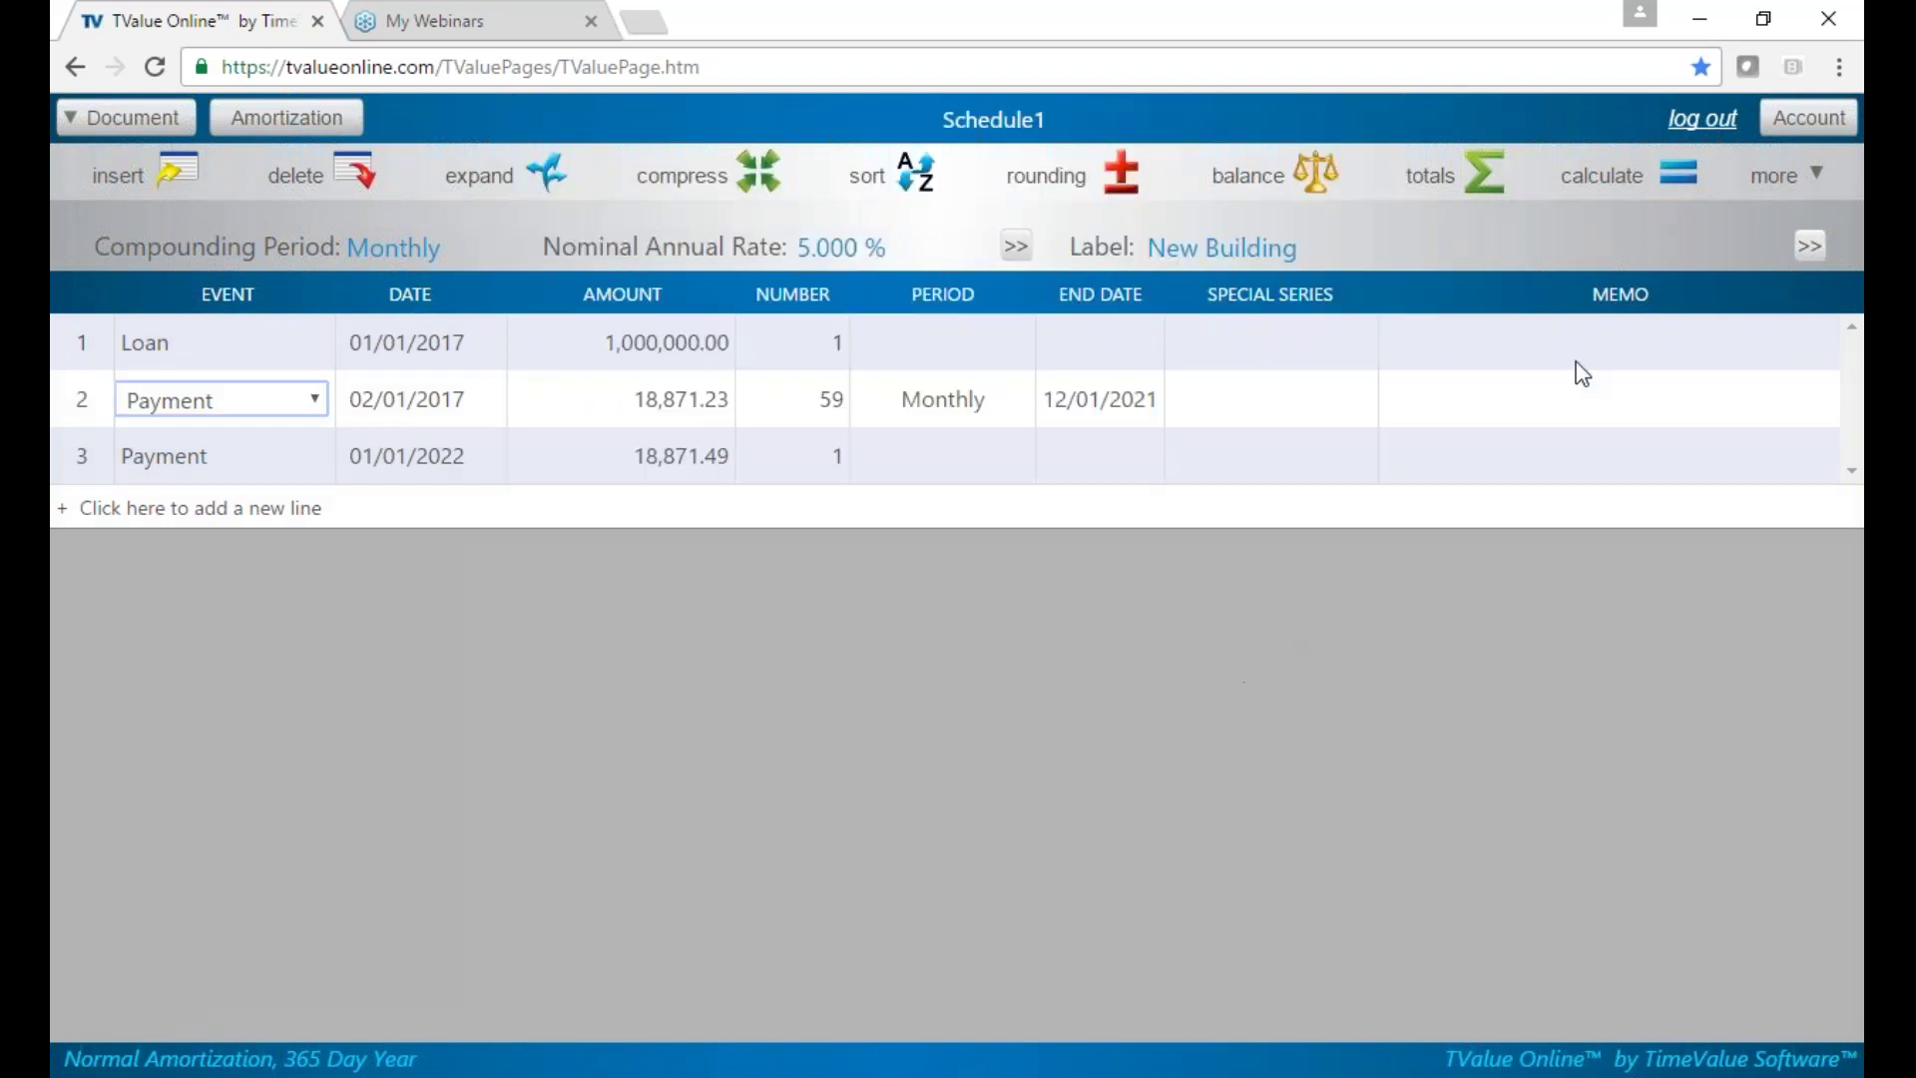
{"action": "left_click", "coordinate": [1777, 186]}
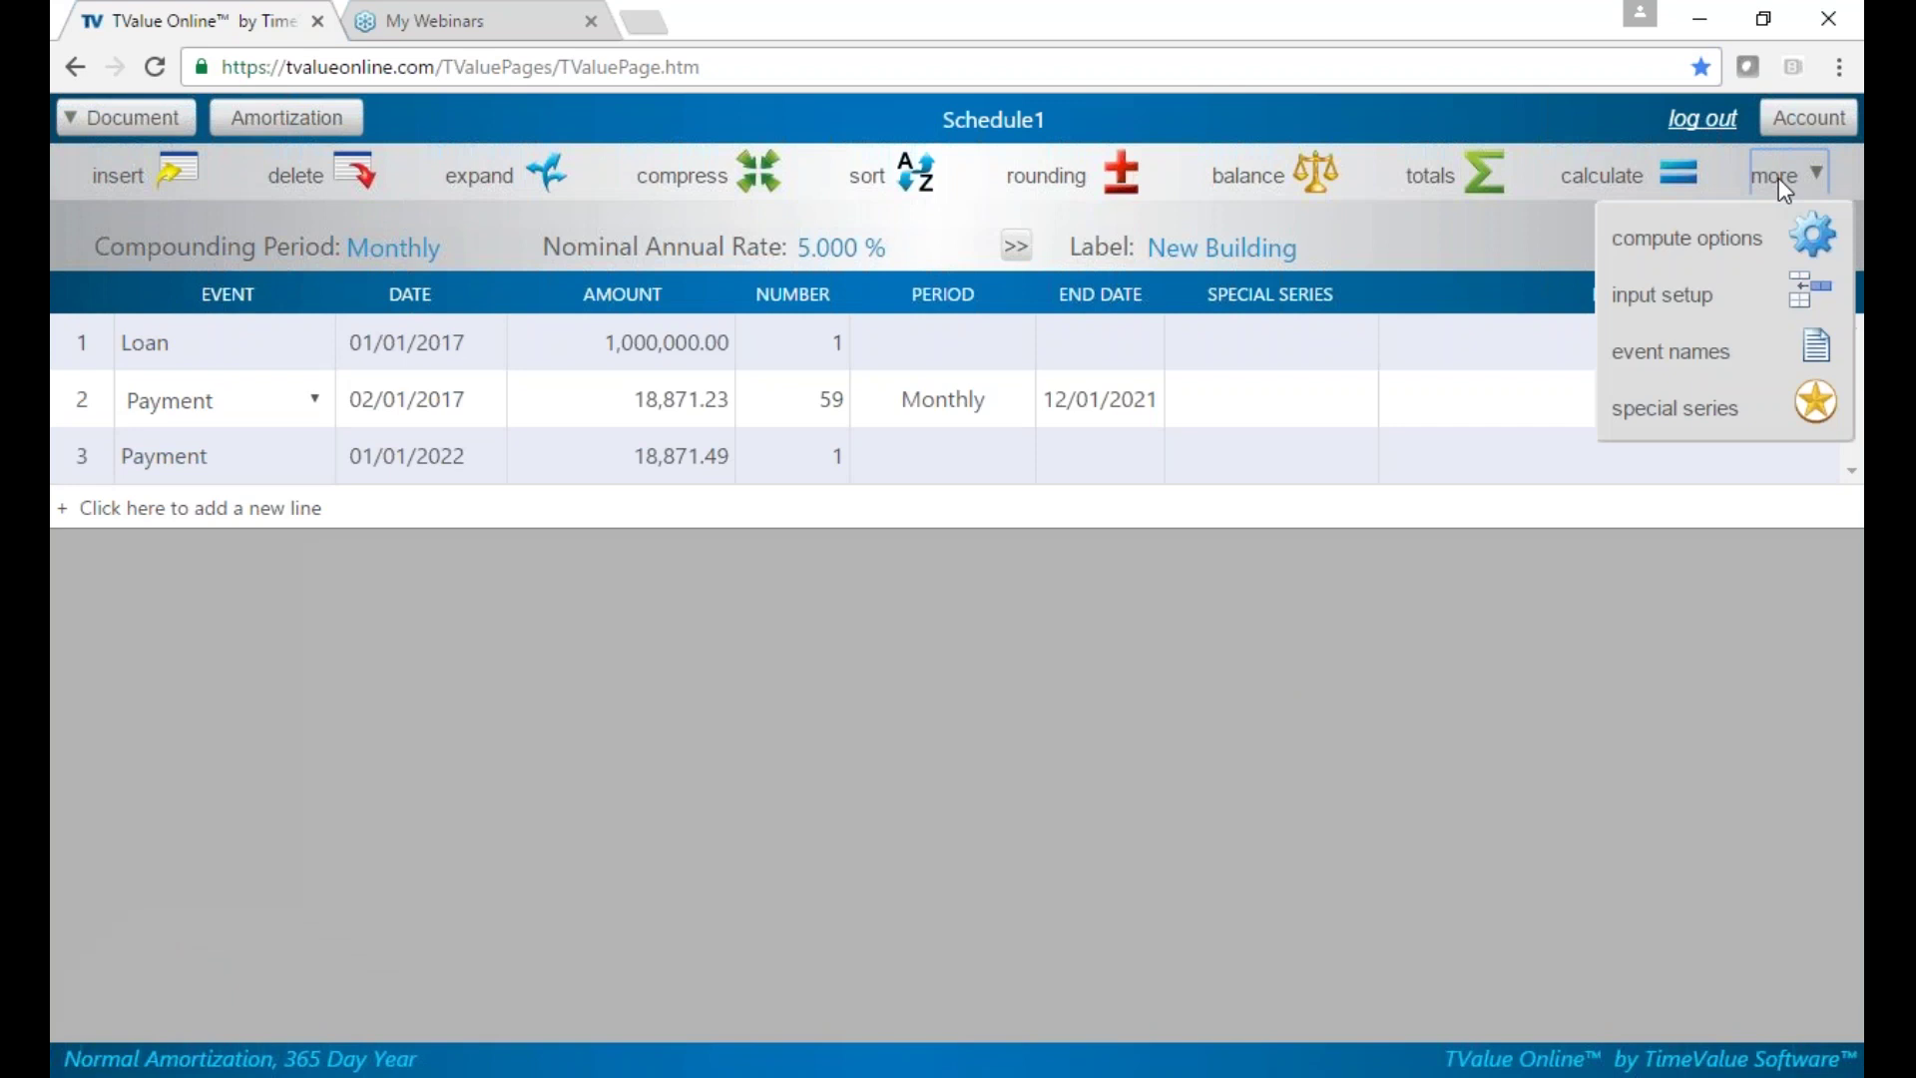
{"action": "left_click", "coordinate": [1750, 289]}
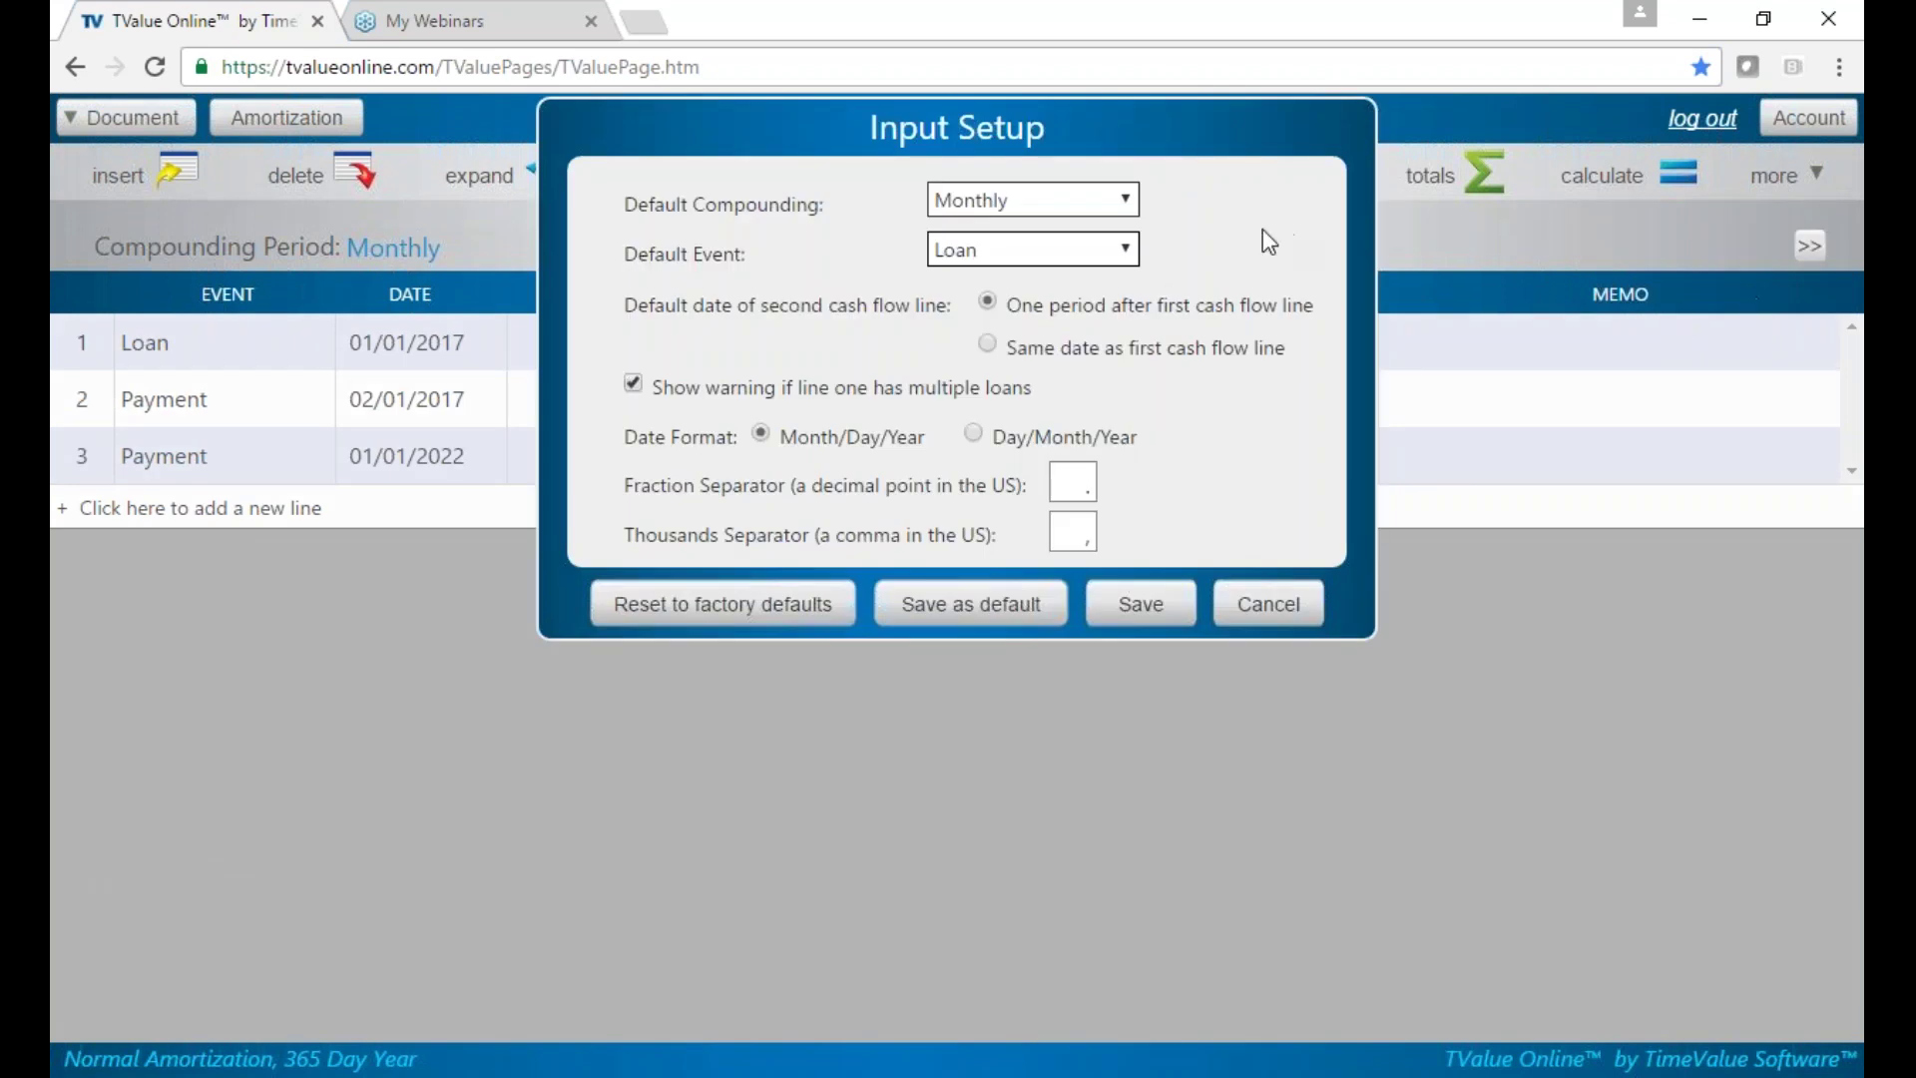
{"action": "left_click", "coordinate": [1082, 211]}
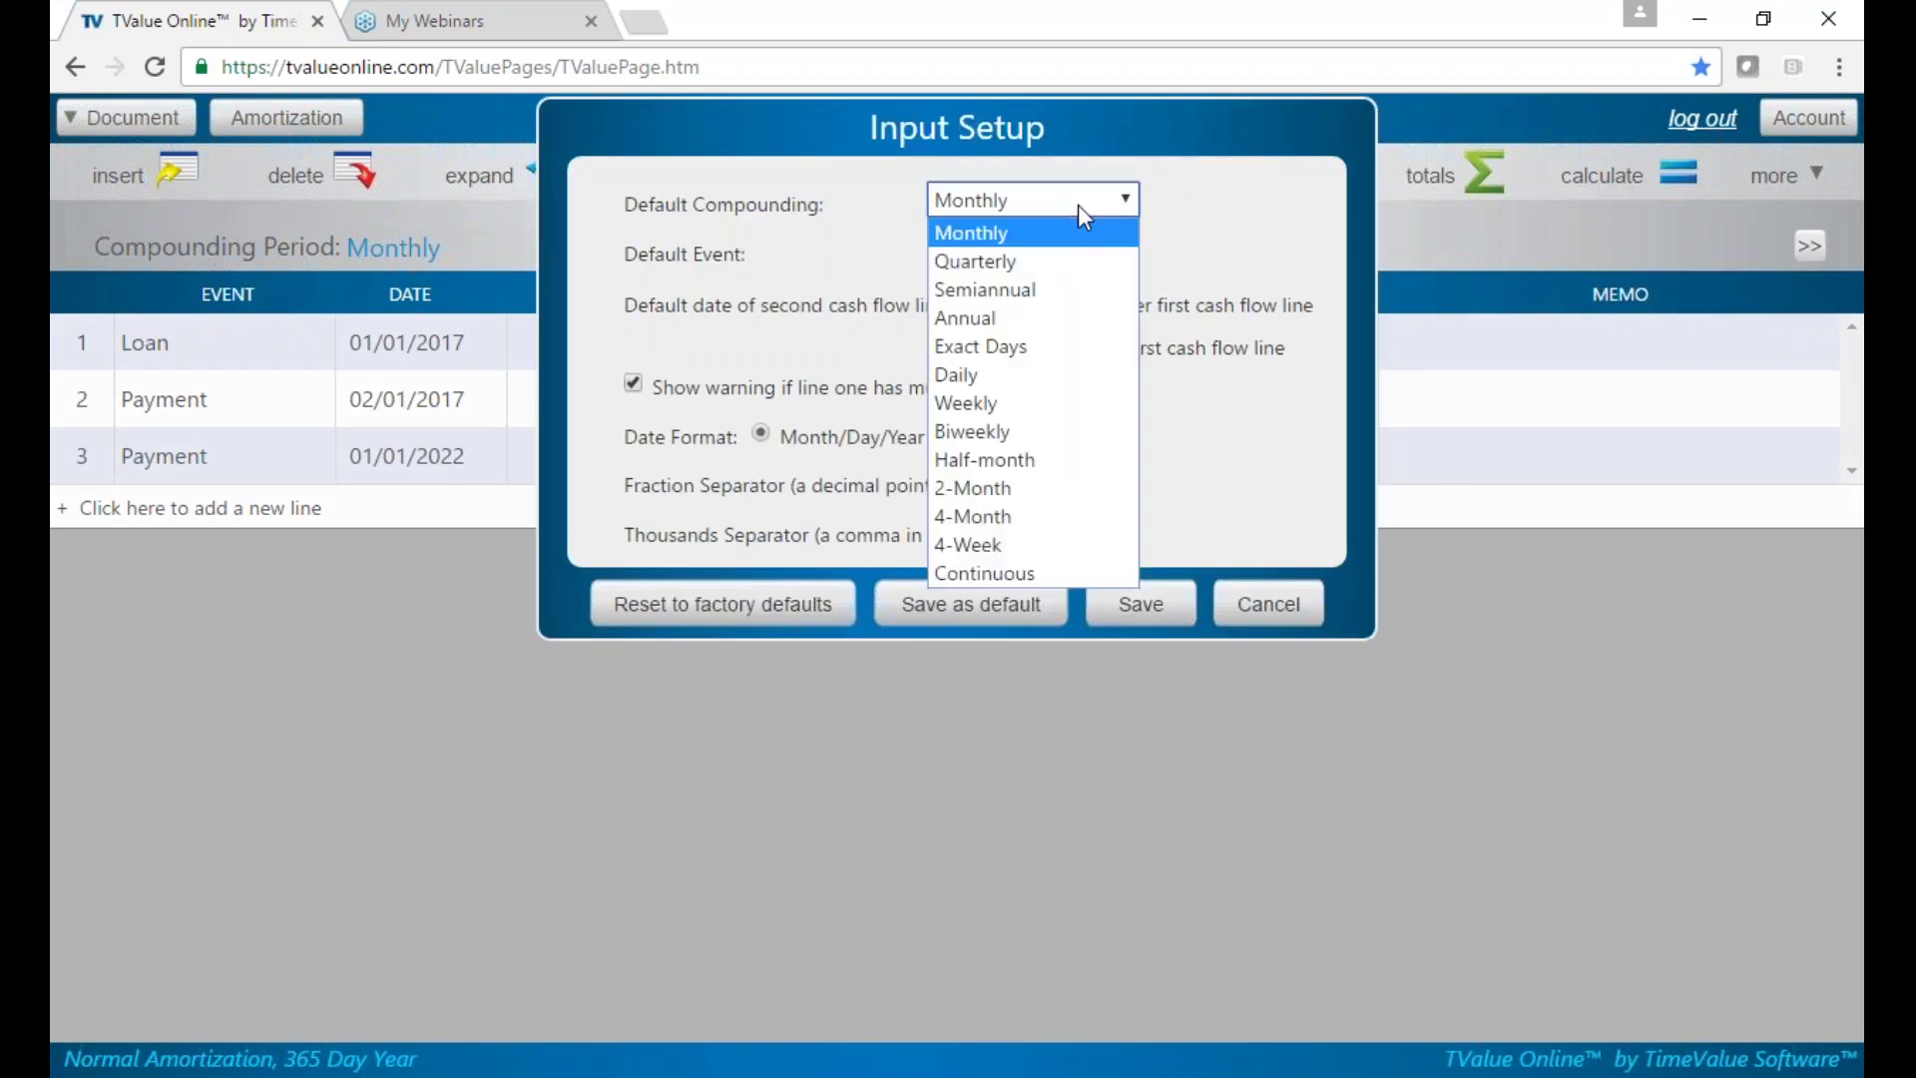
{"action": "left_click", "coordinate": [1078, 205]}
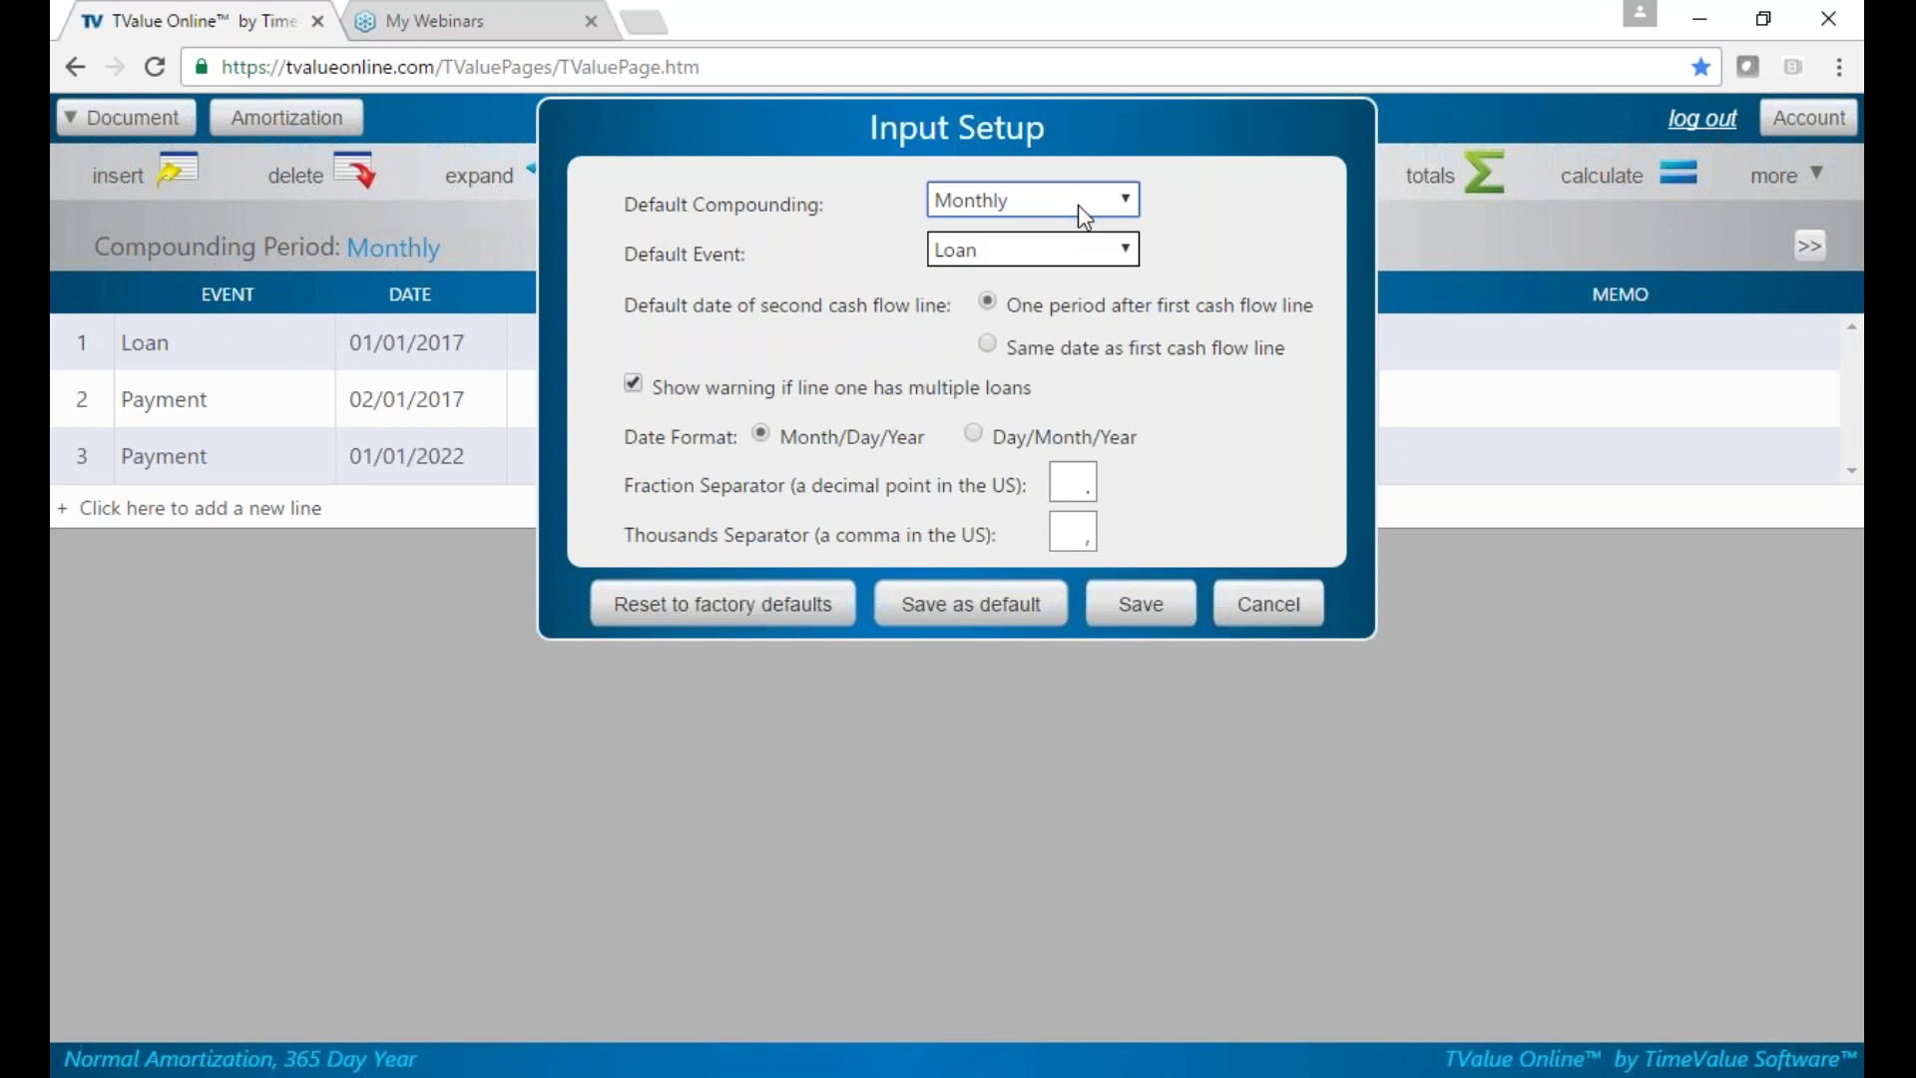
{"action": "left_click", "coordinate": [1081, 263]}
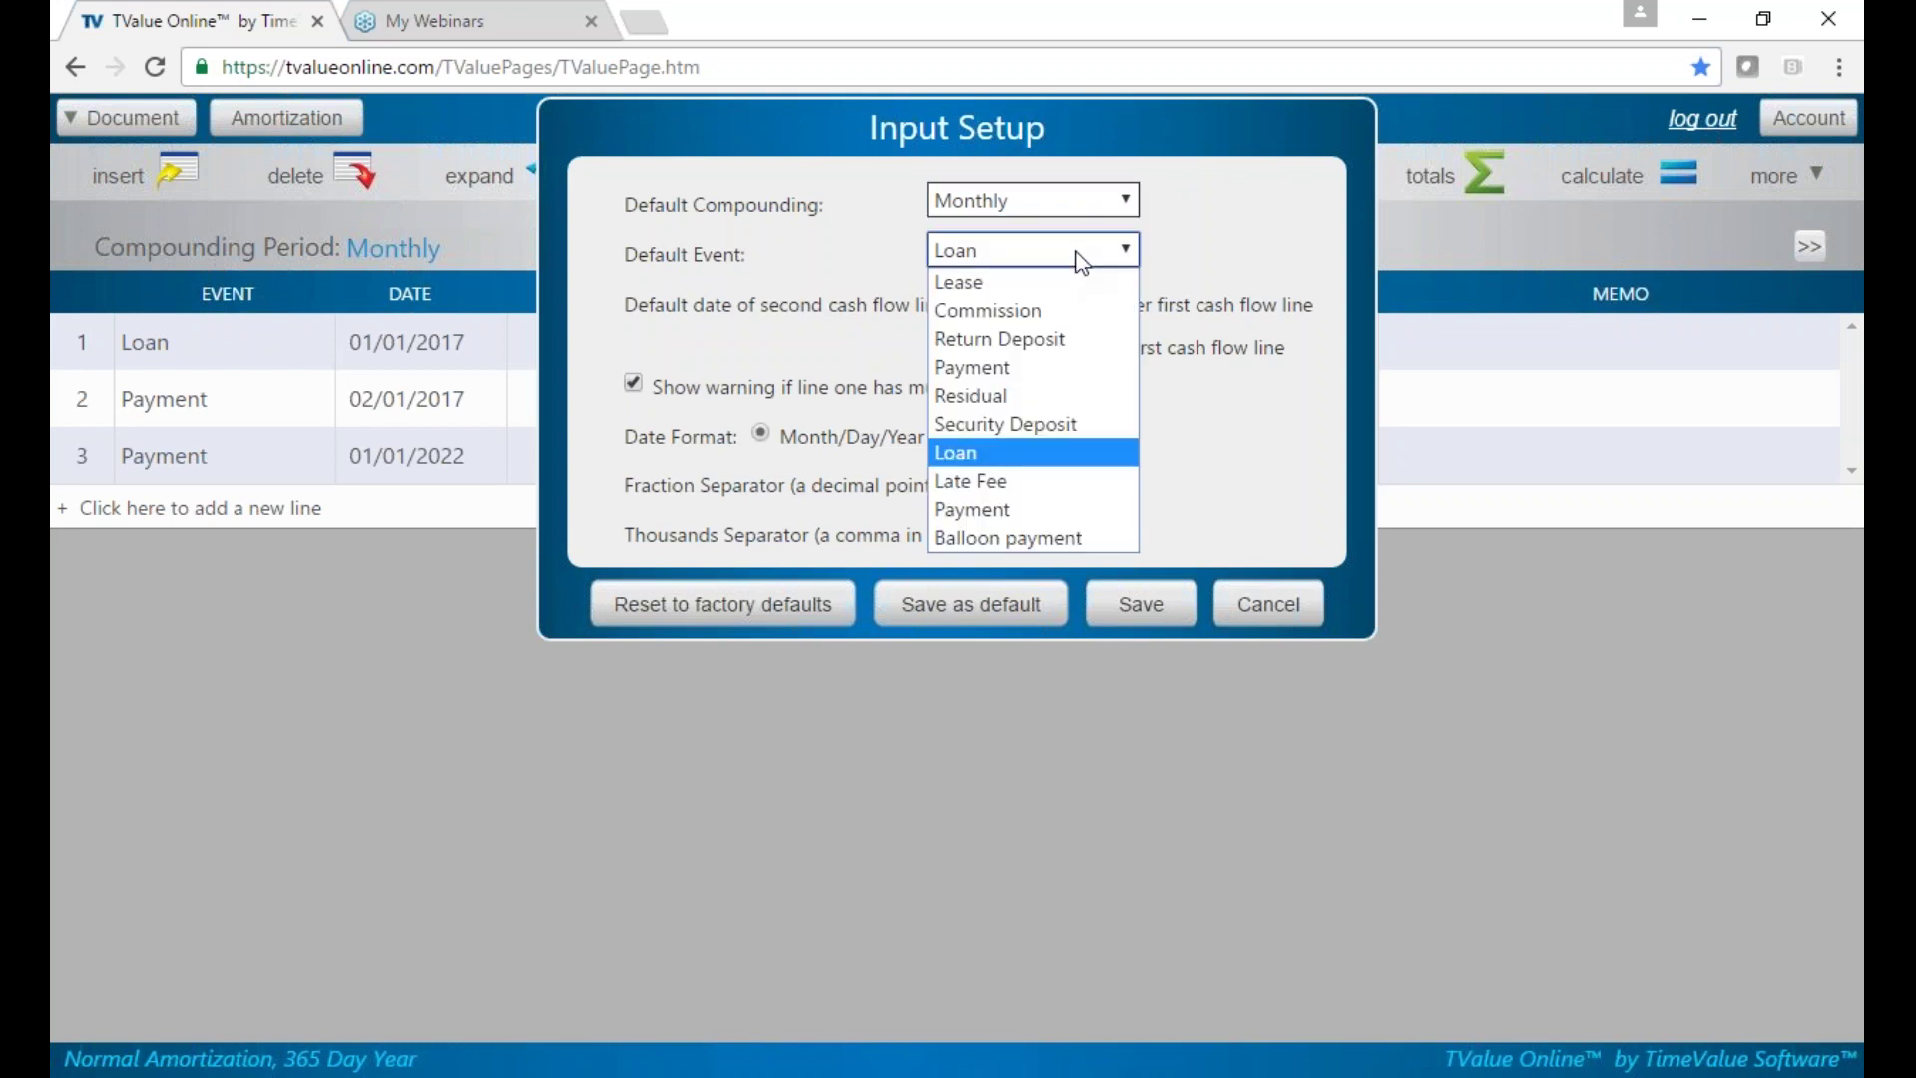
{"action": "left_click", "coordinate": [1082, 263]}
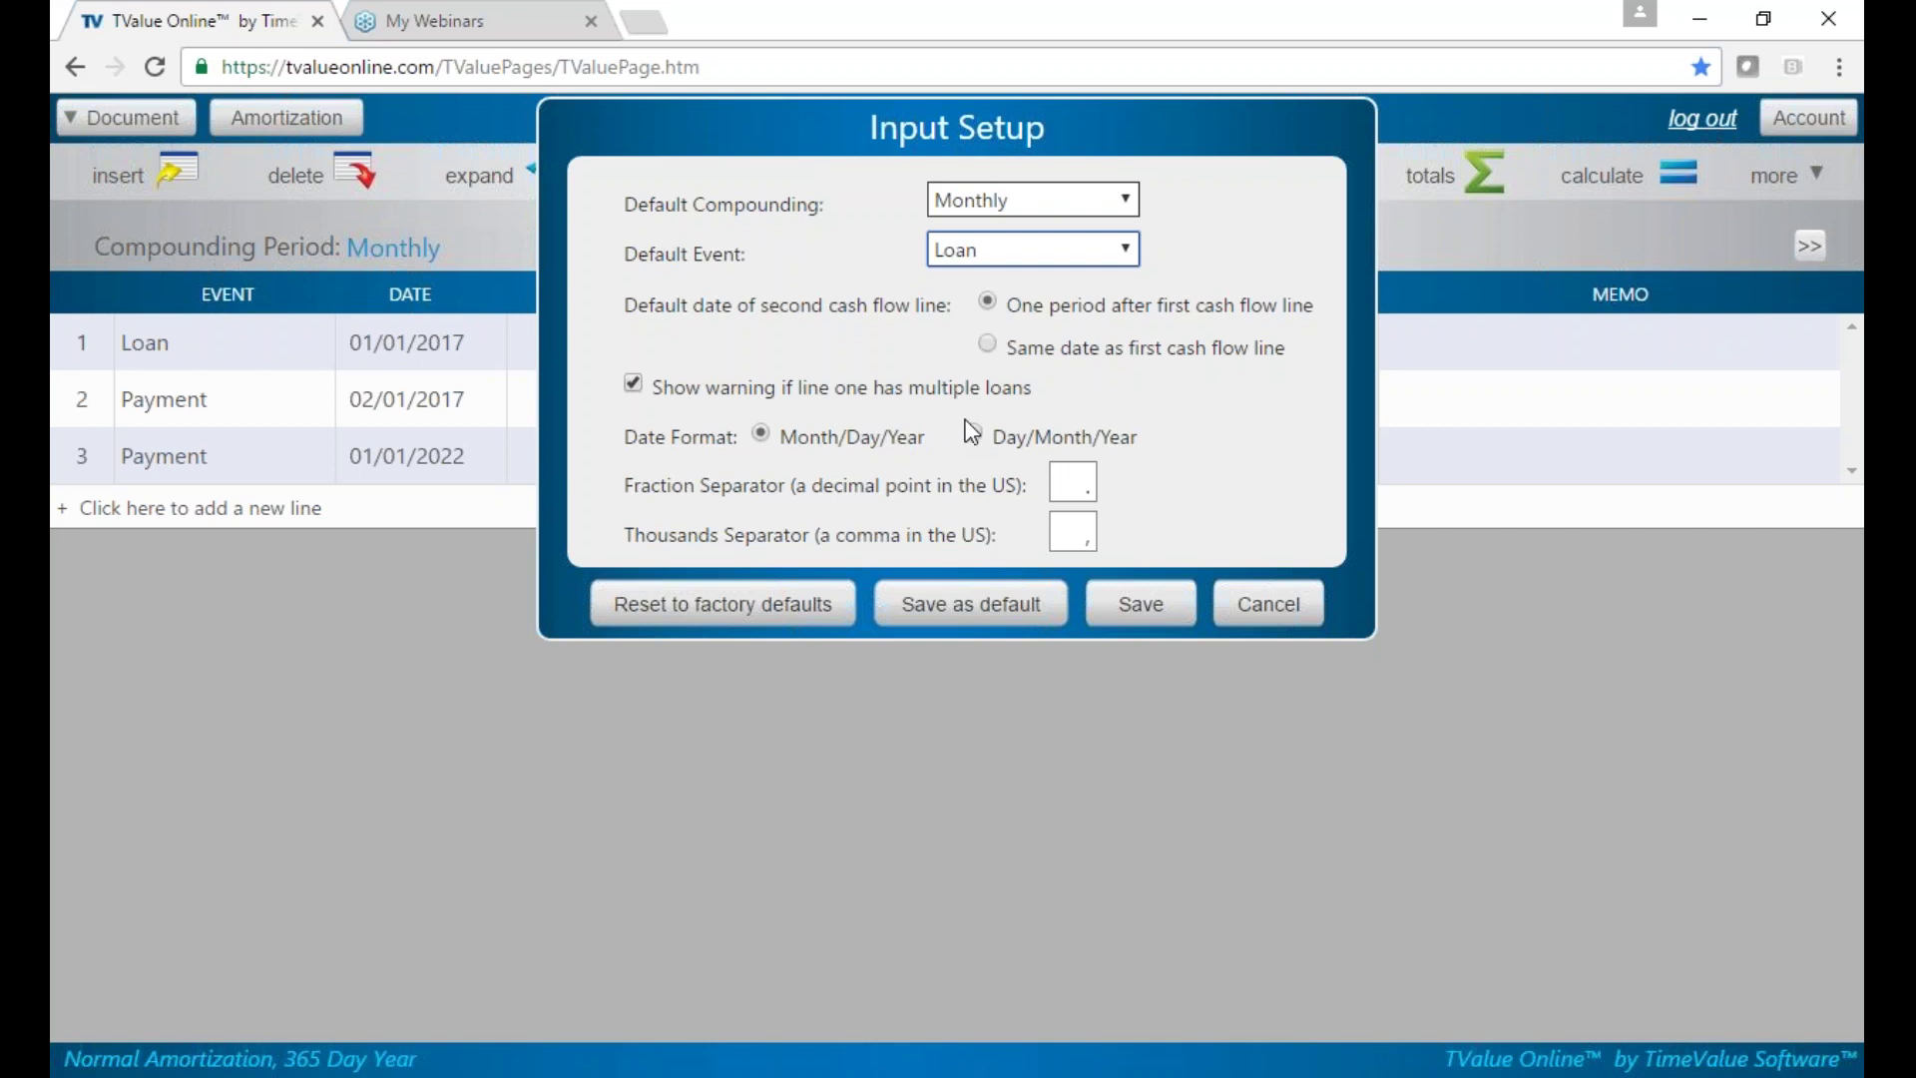
{"action": "left_click", "coordinate": [1258, 599]}
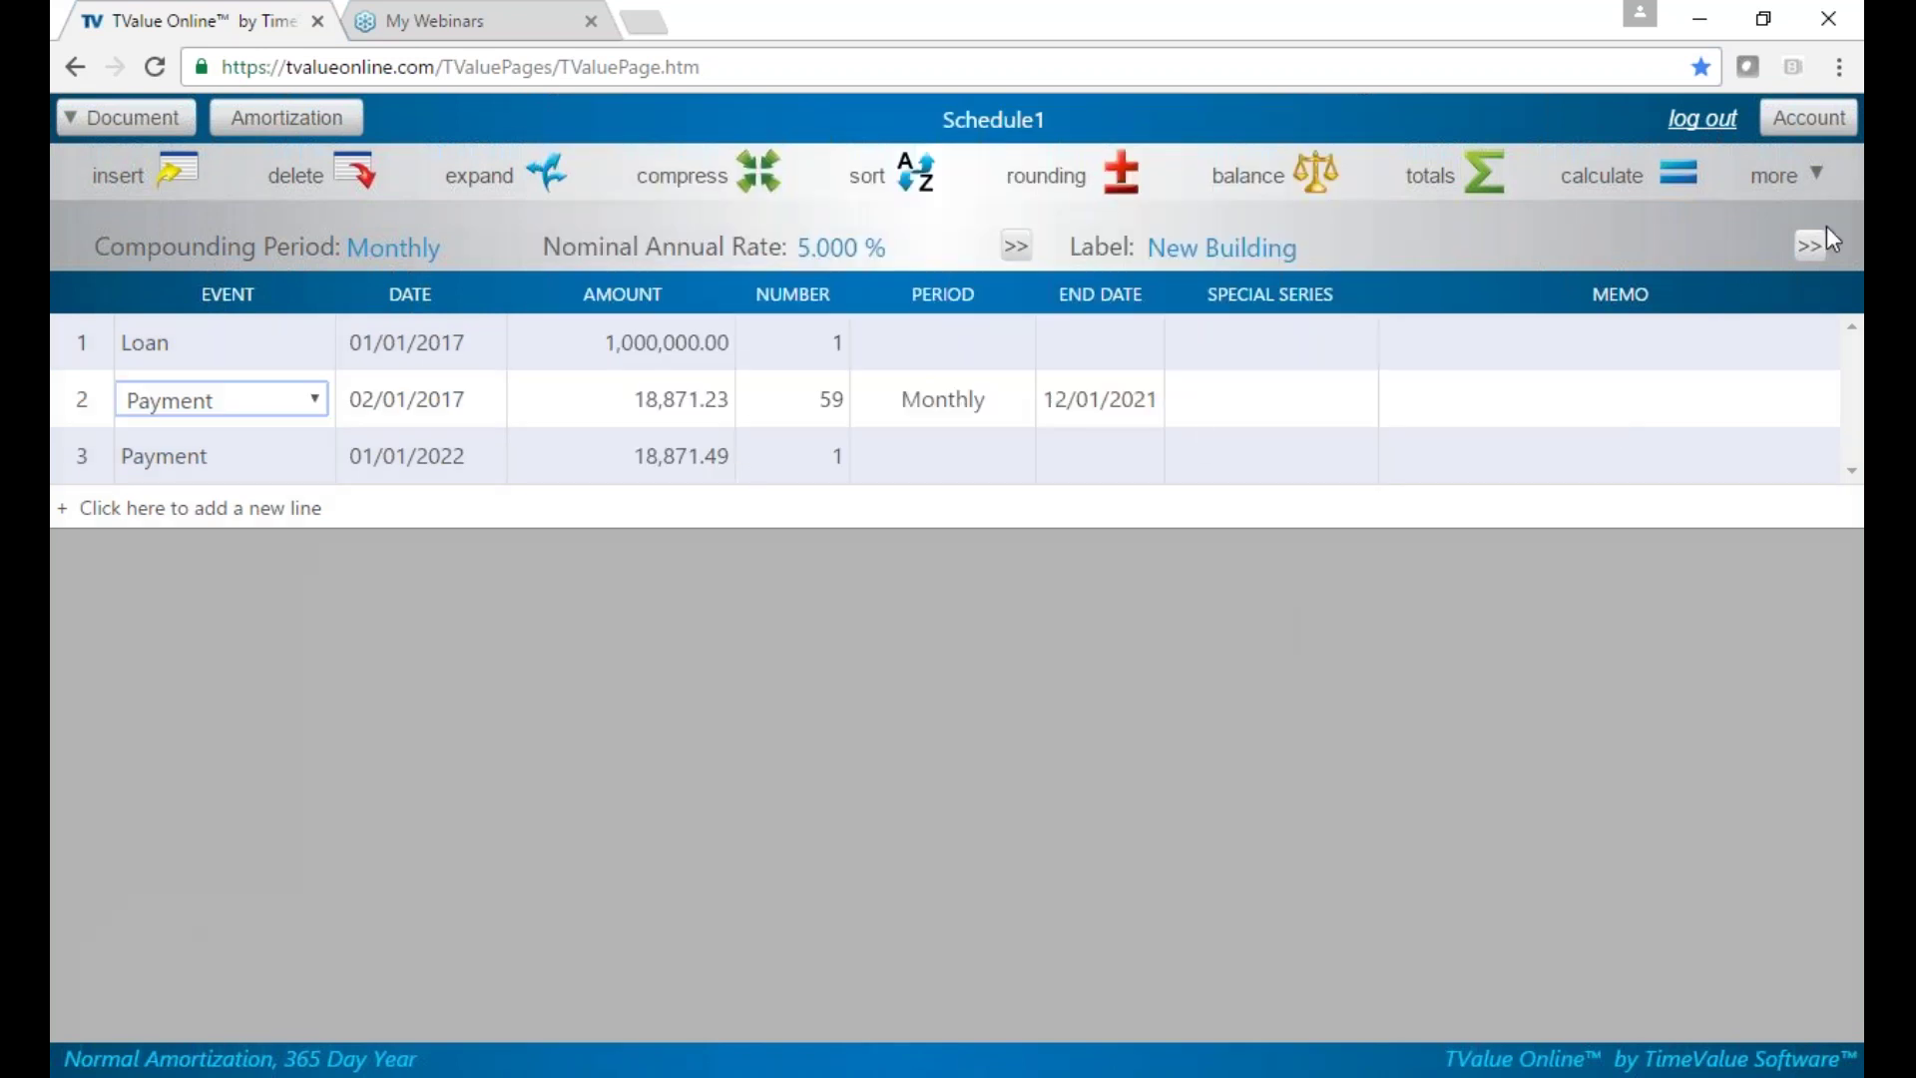
{"action": "left_click", "coordinate": [1804, 176]}
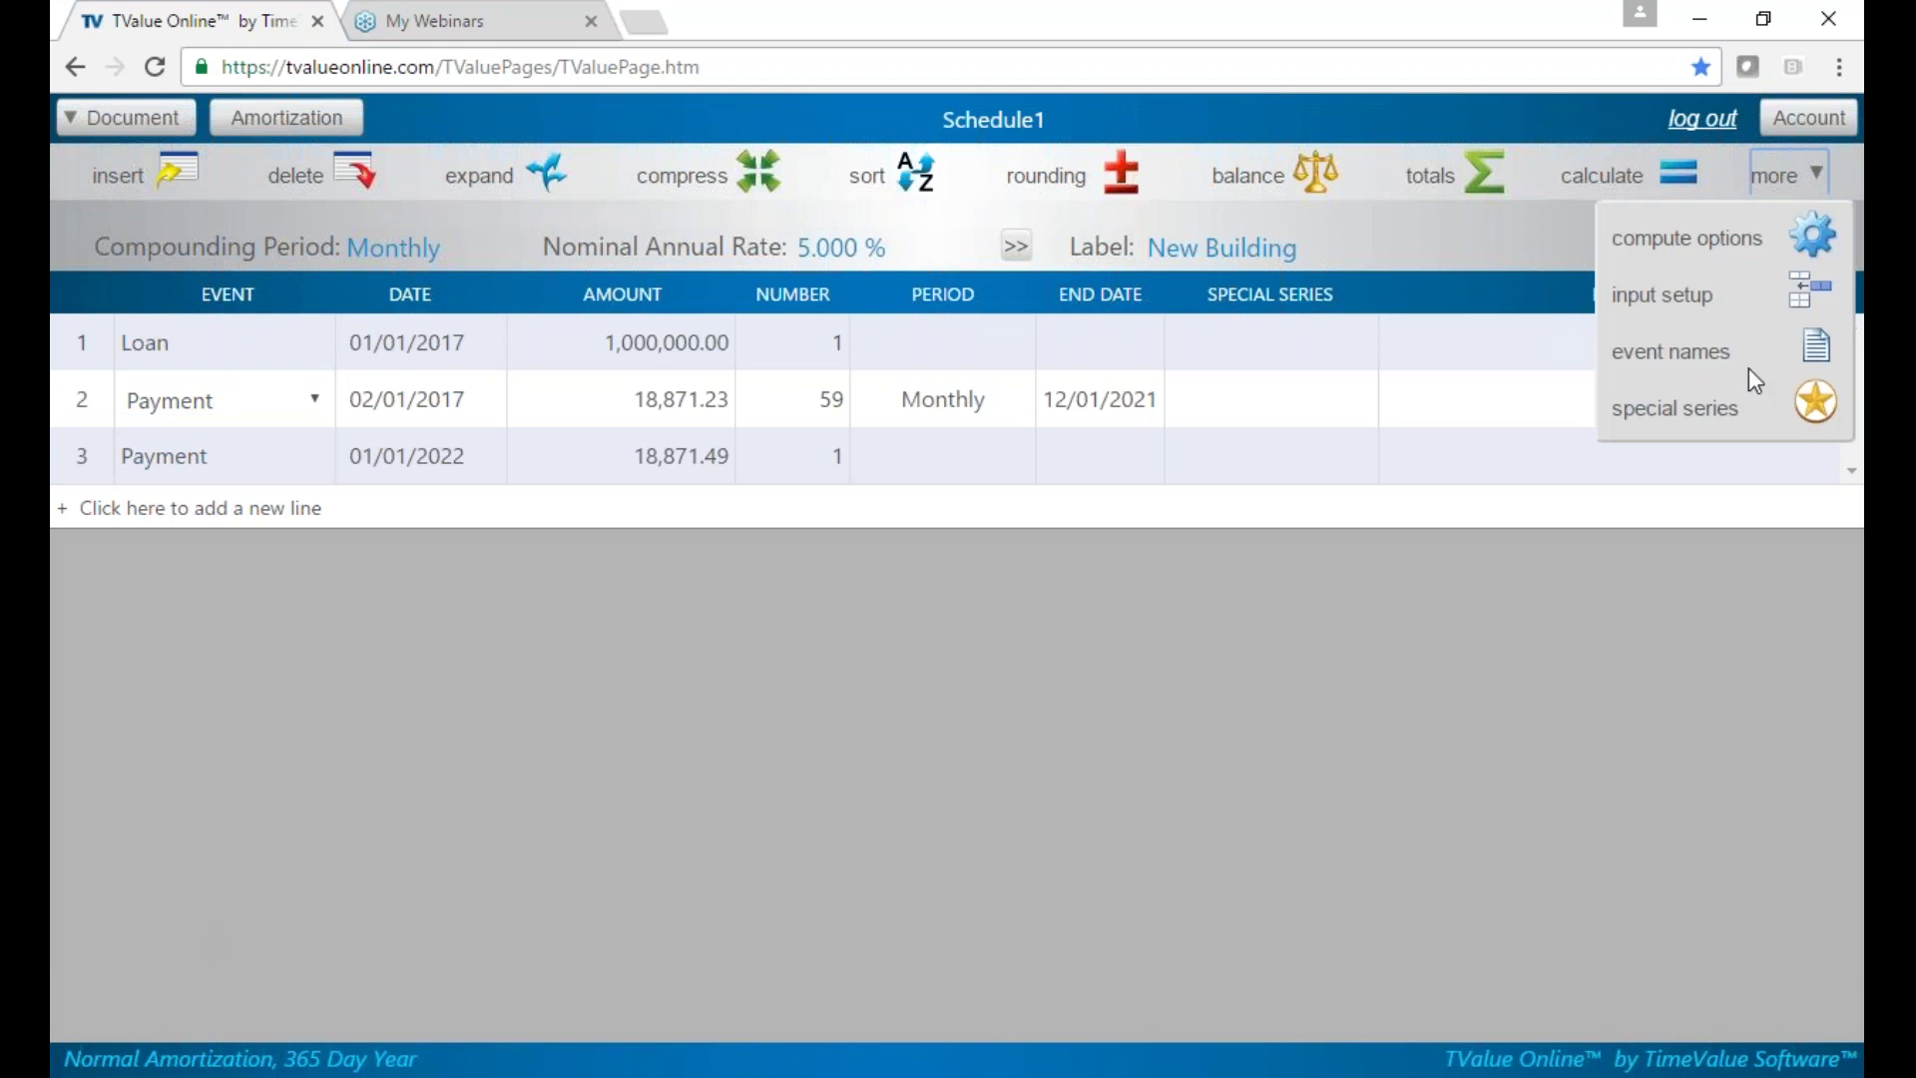
{"action": "left_click", "coordinate": [1787, 395]}
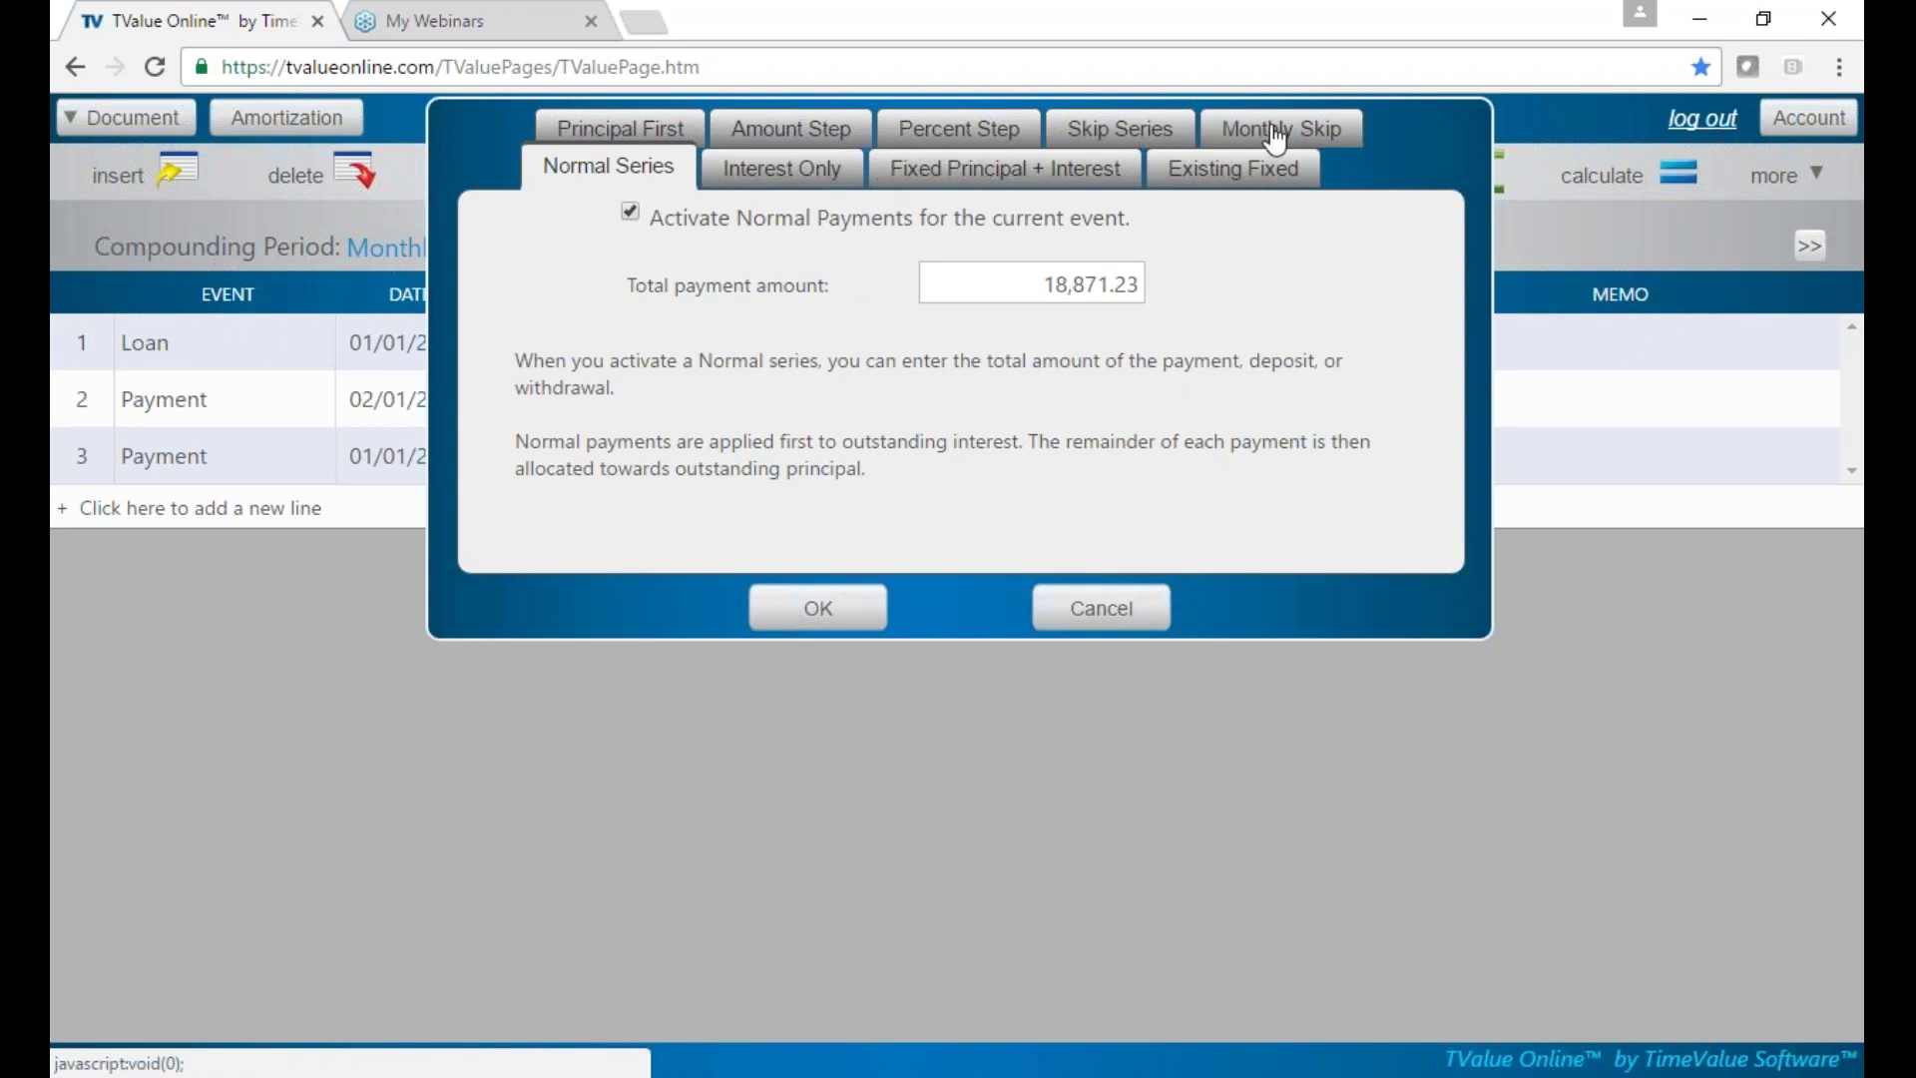
{"action": "left_click", "coordinate": [1128, 606]}
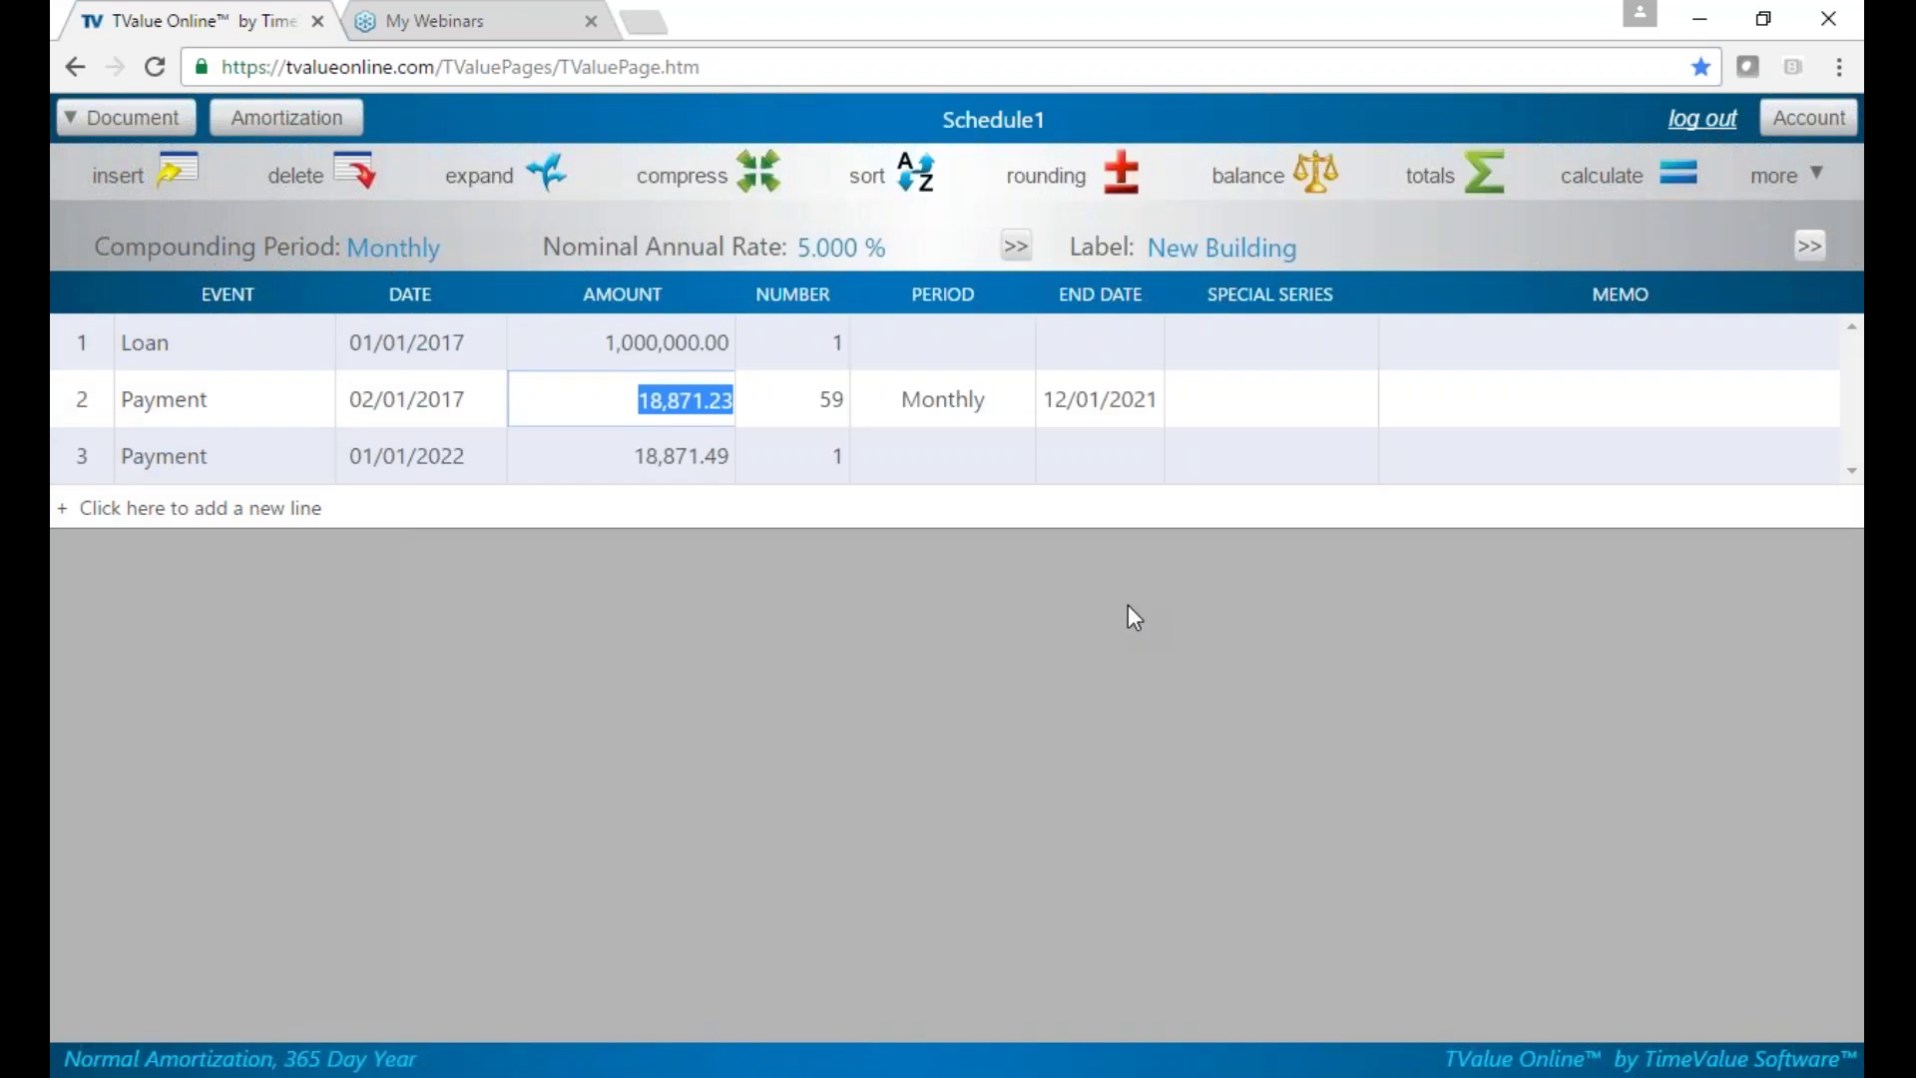
{"action": "left_click", "coordinate": [1243, 399]}
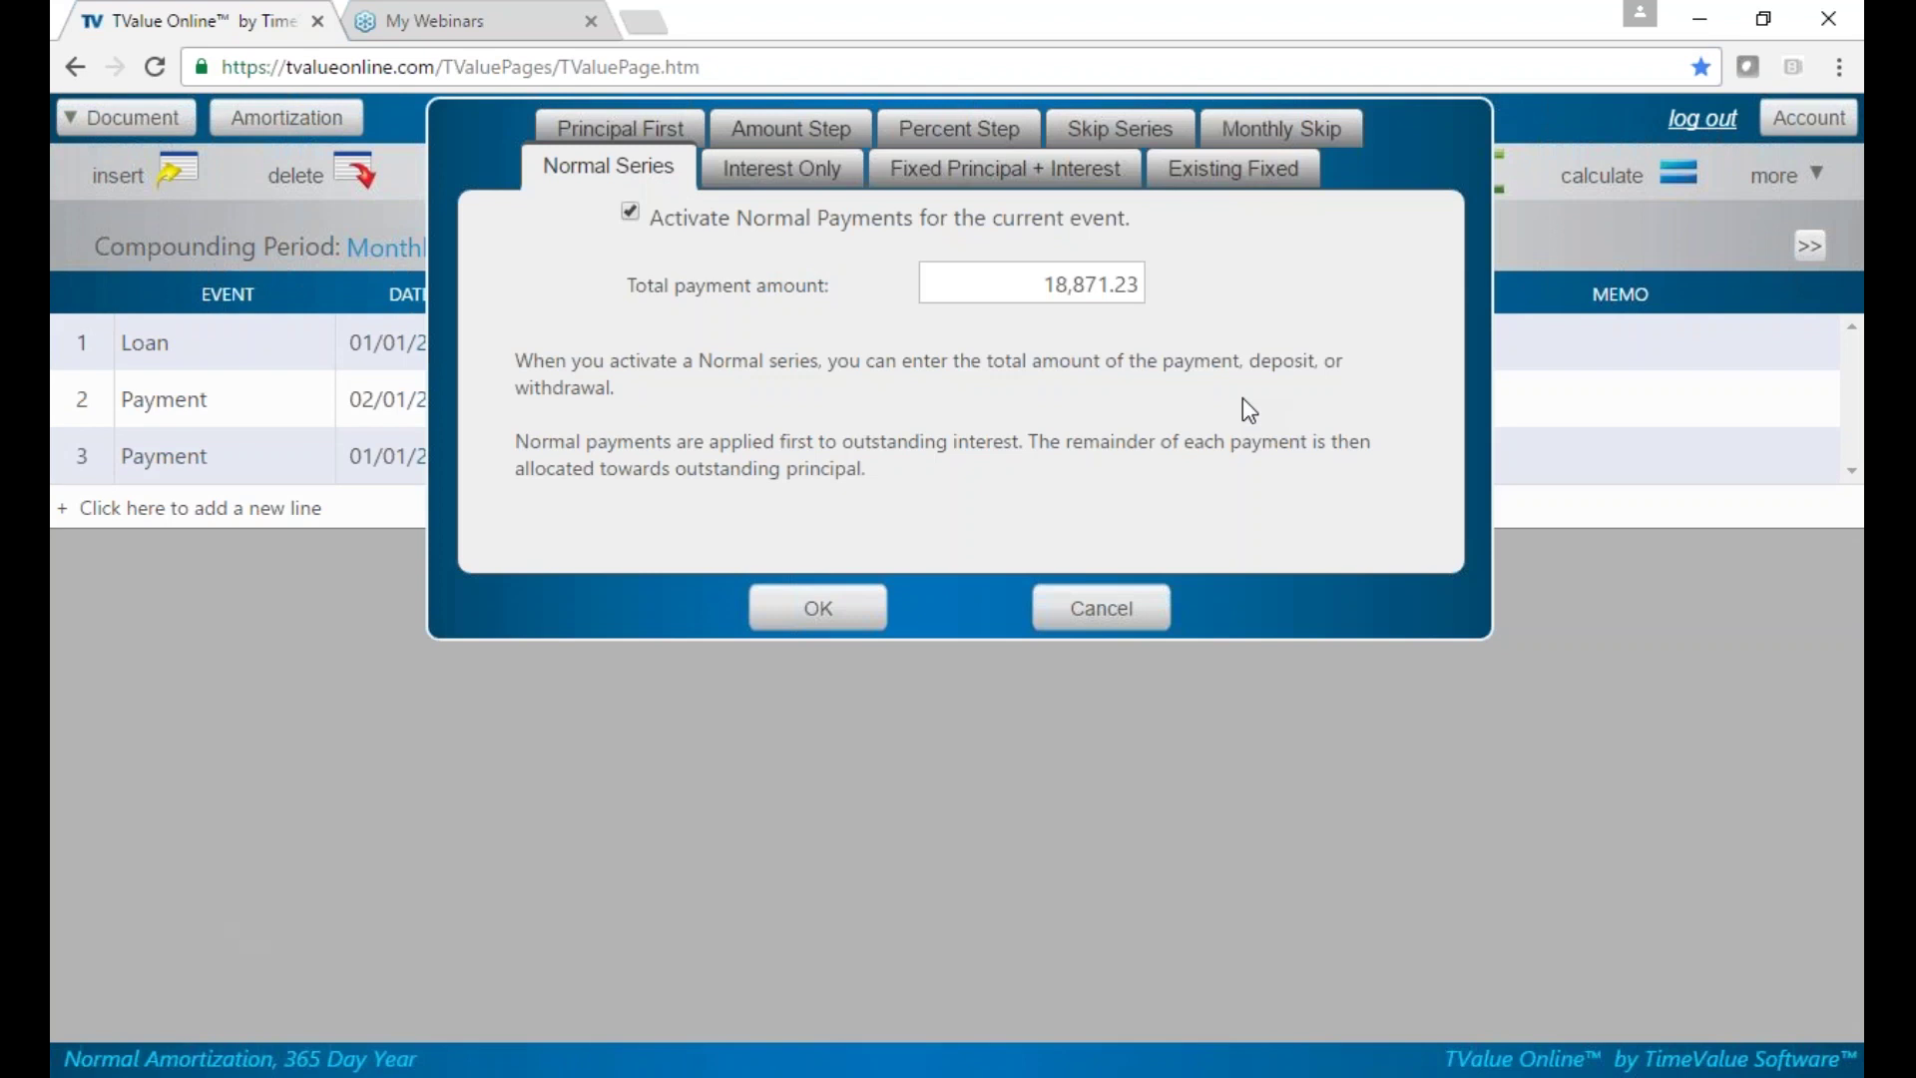
{"action": "left_click", "coordinate": [1130, 608]}
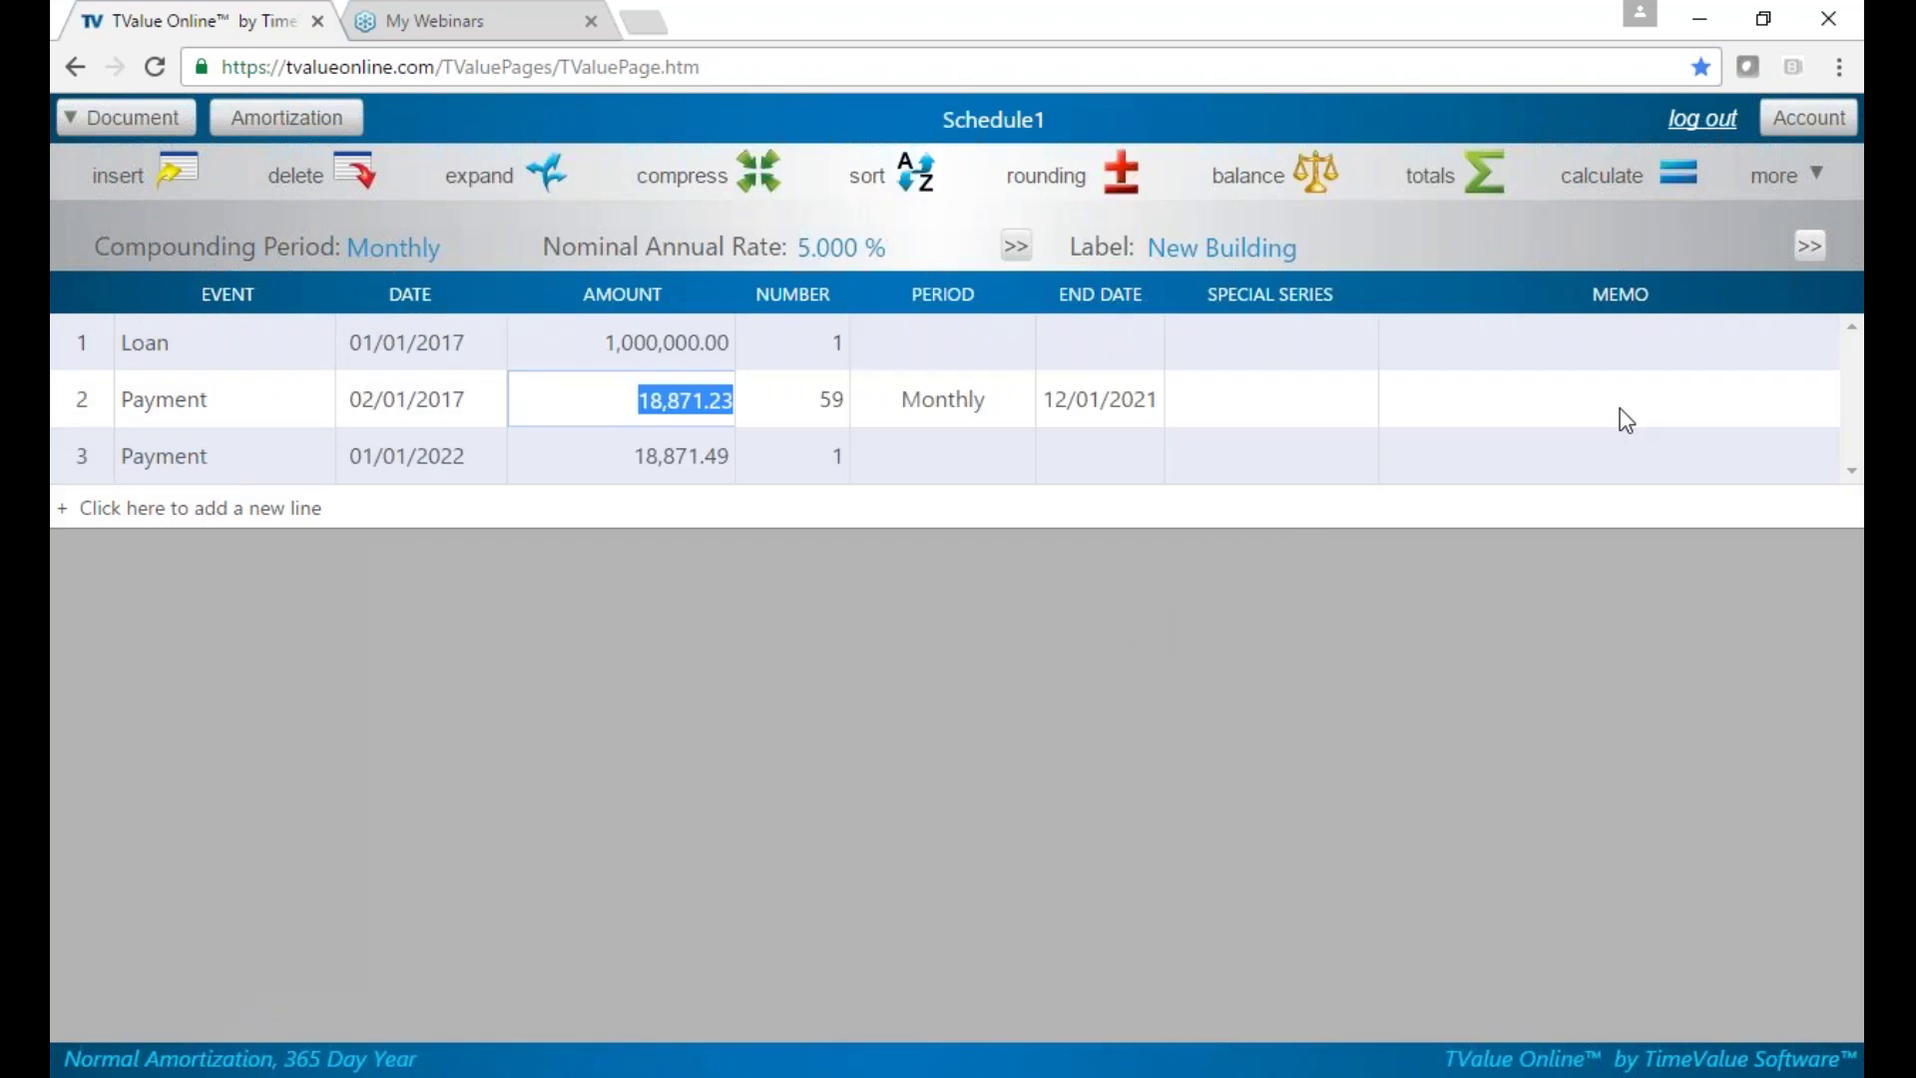
{"action": "left_click", "coordinate": [1779, 178]}
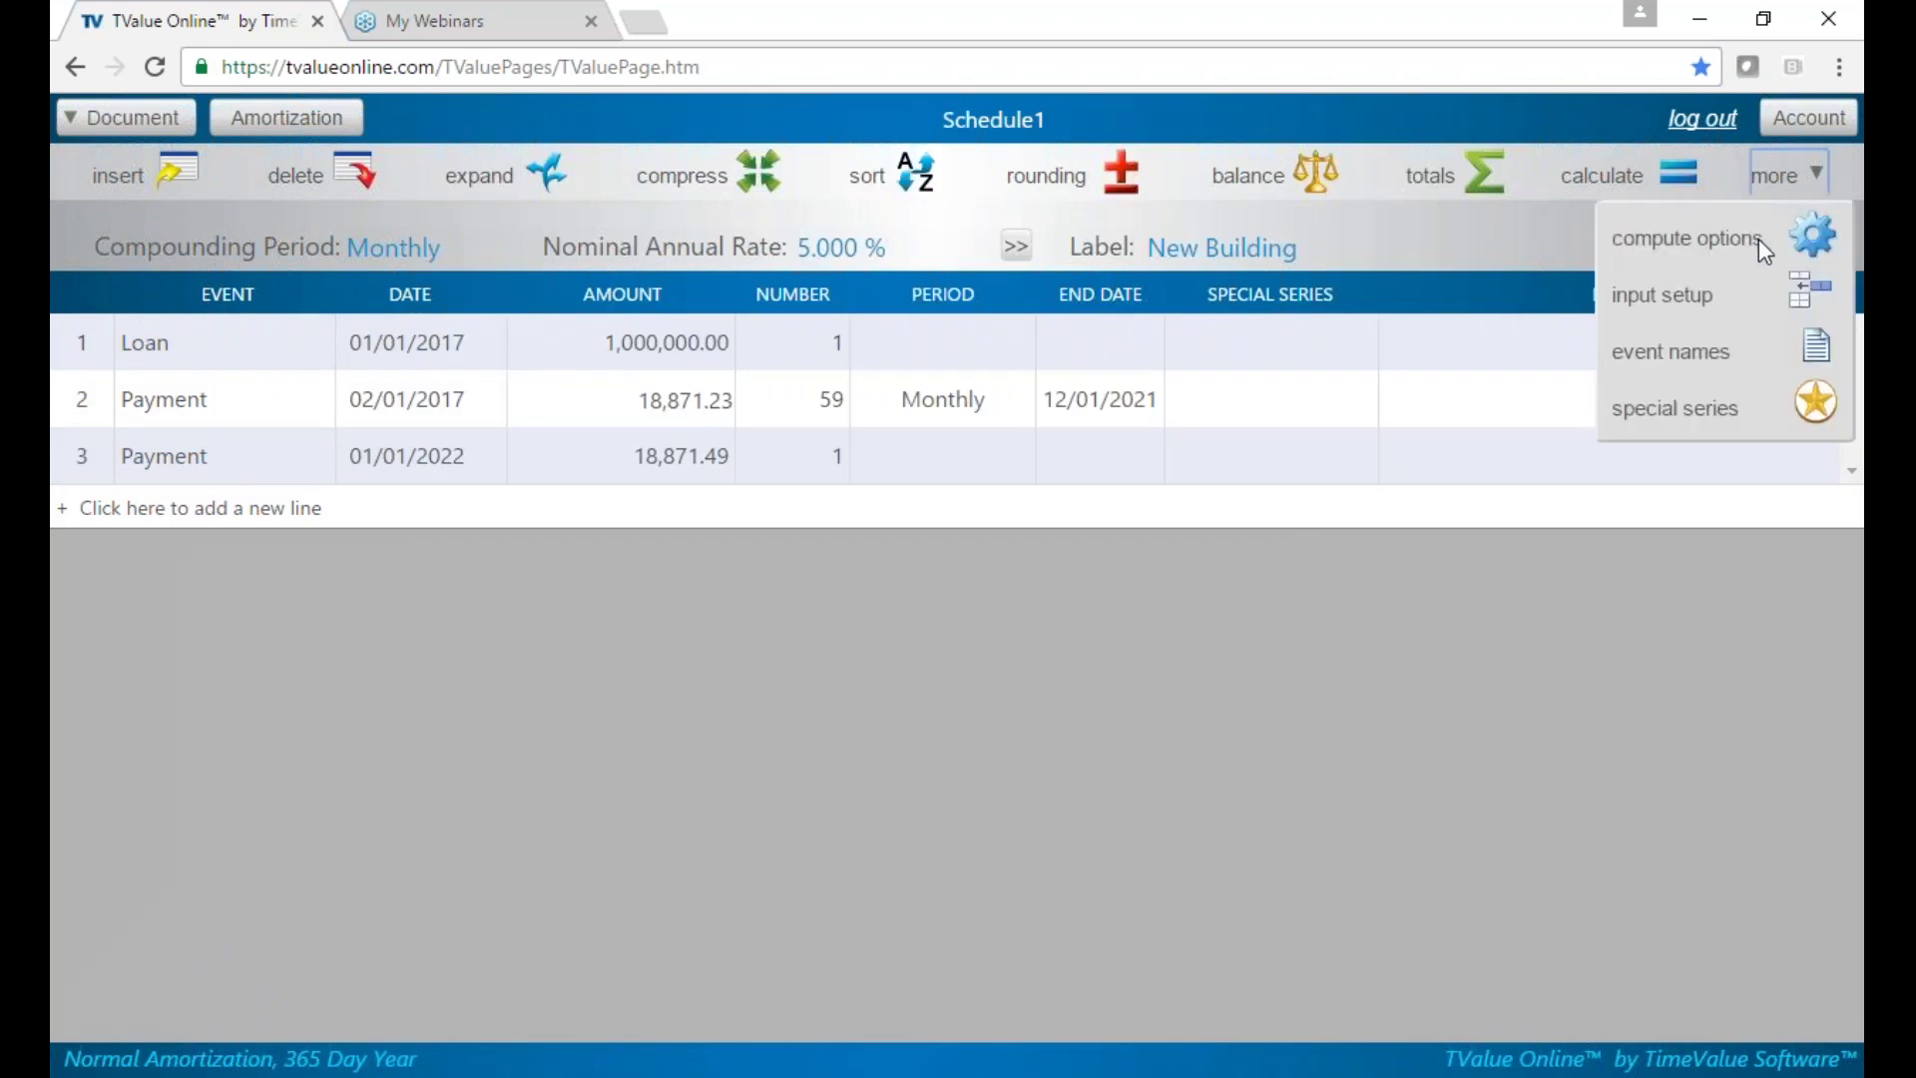
{"action": "left_click", "coordinate": [1796, 352]}
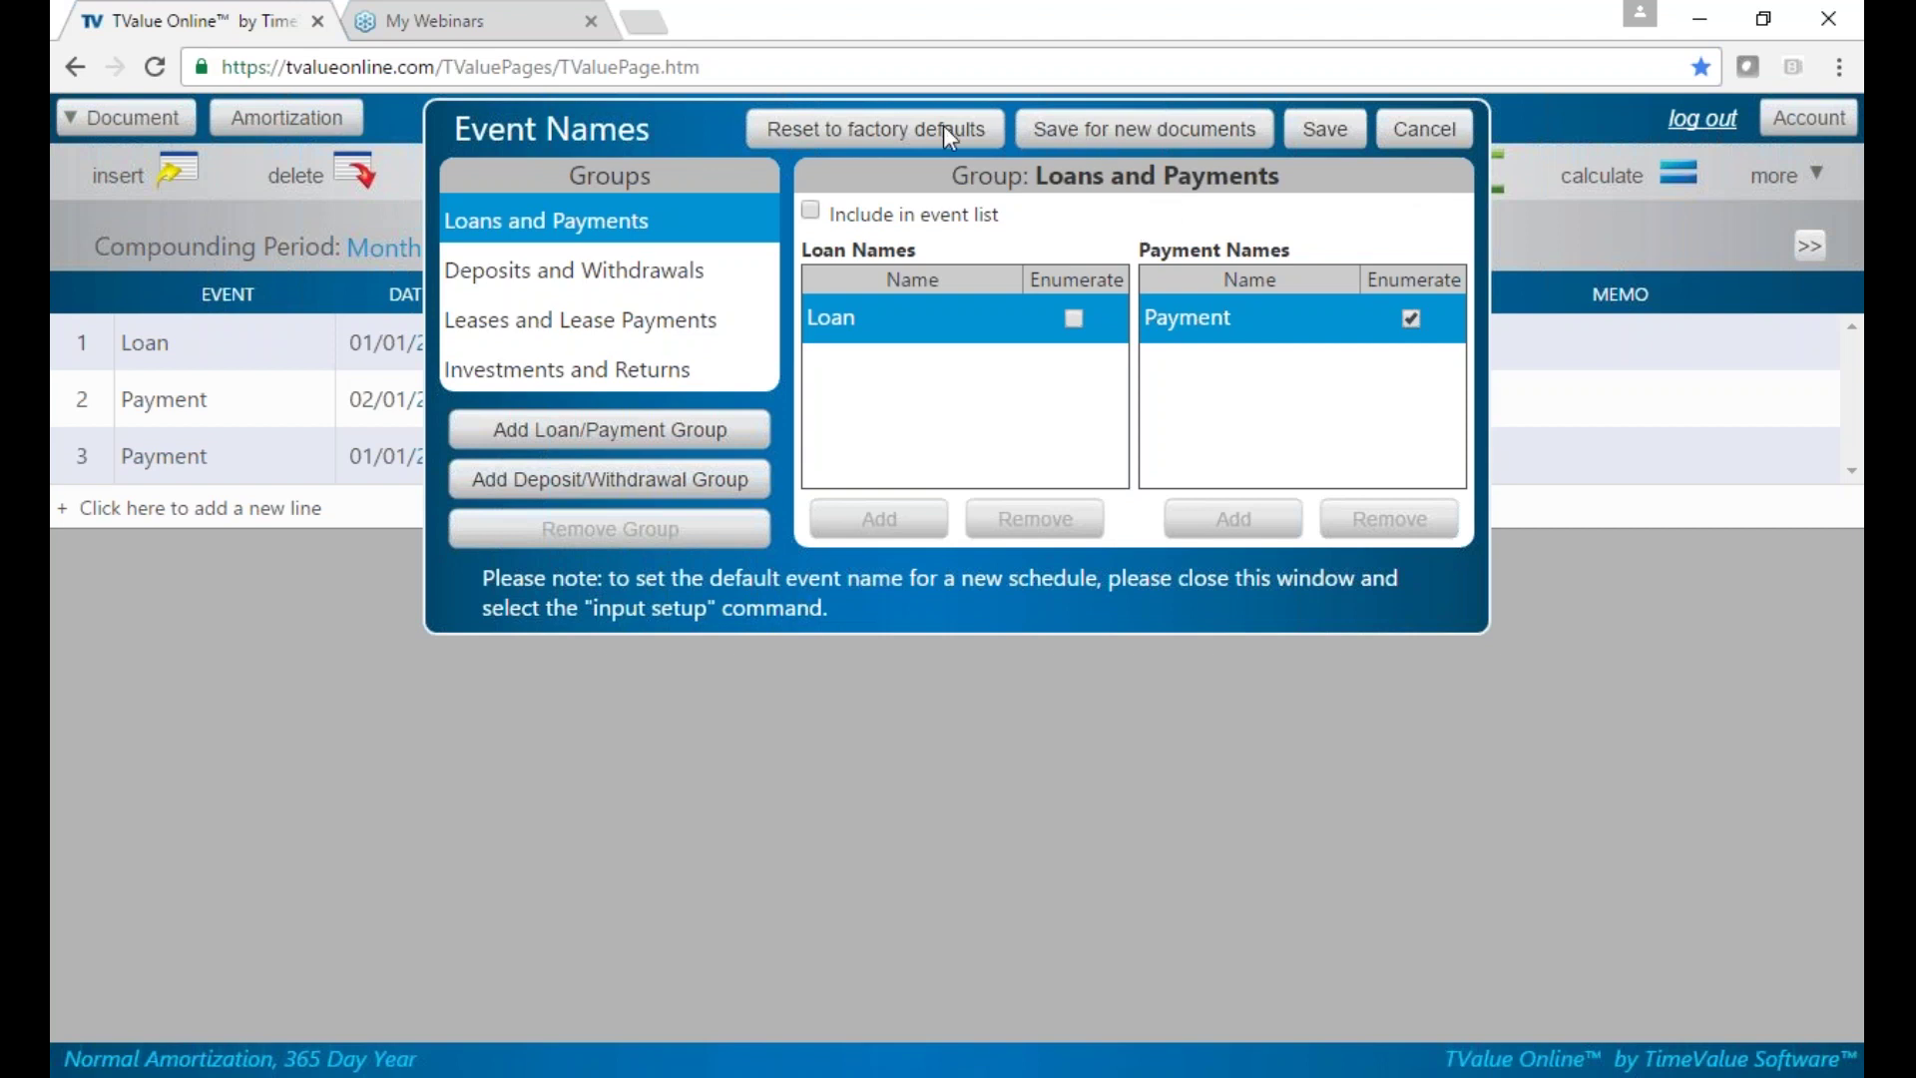
{"action": "left_click", "coordinate": [1406, 127]}
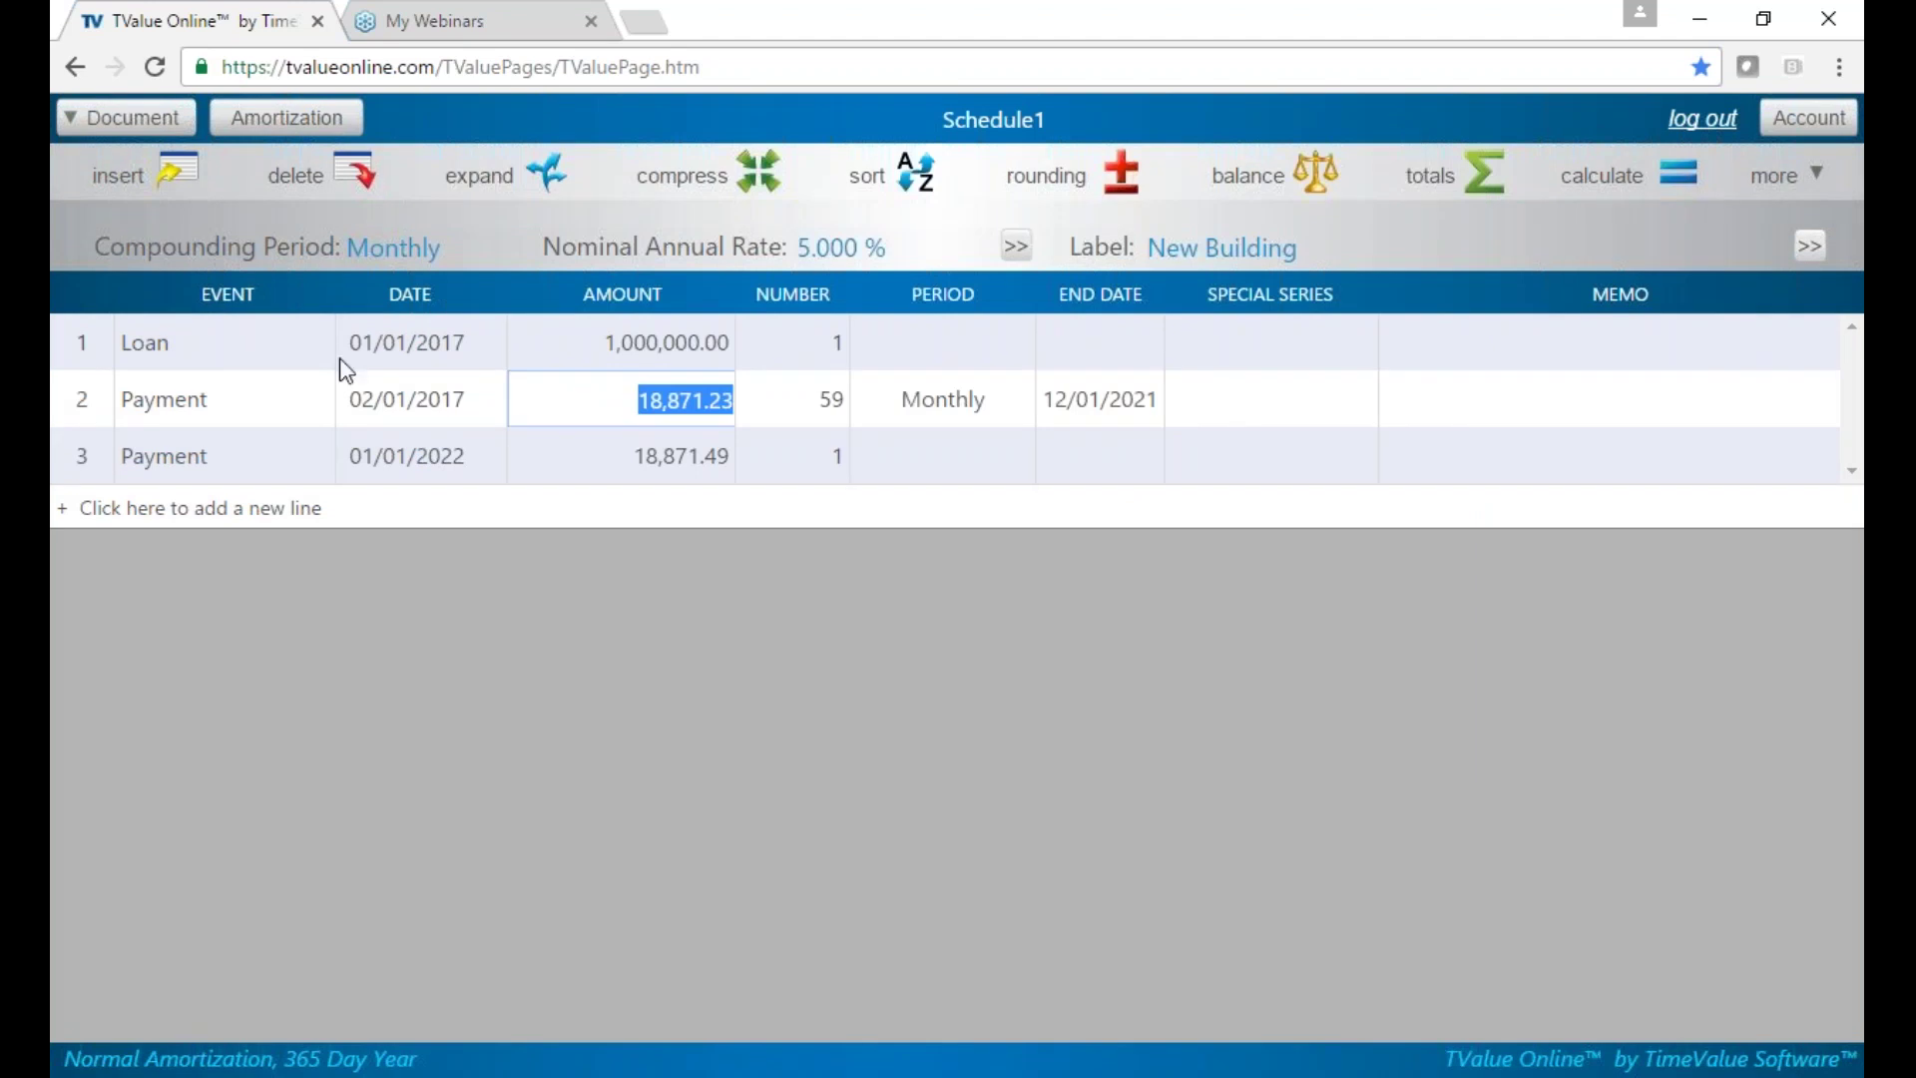
Open and cancel APR Points and Fees from row 1 and the more menu, then show the Thank You slide
{"action": "left_click", "coordinate": [1193, 345]}
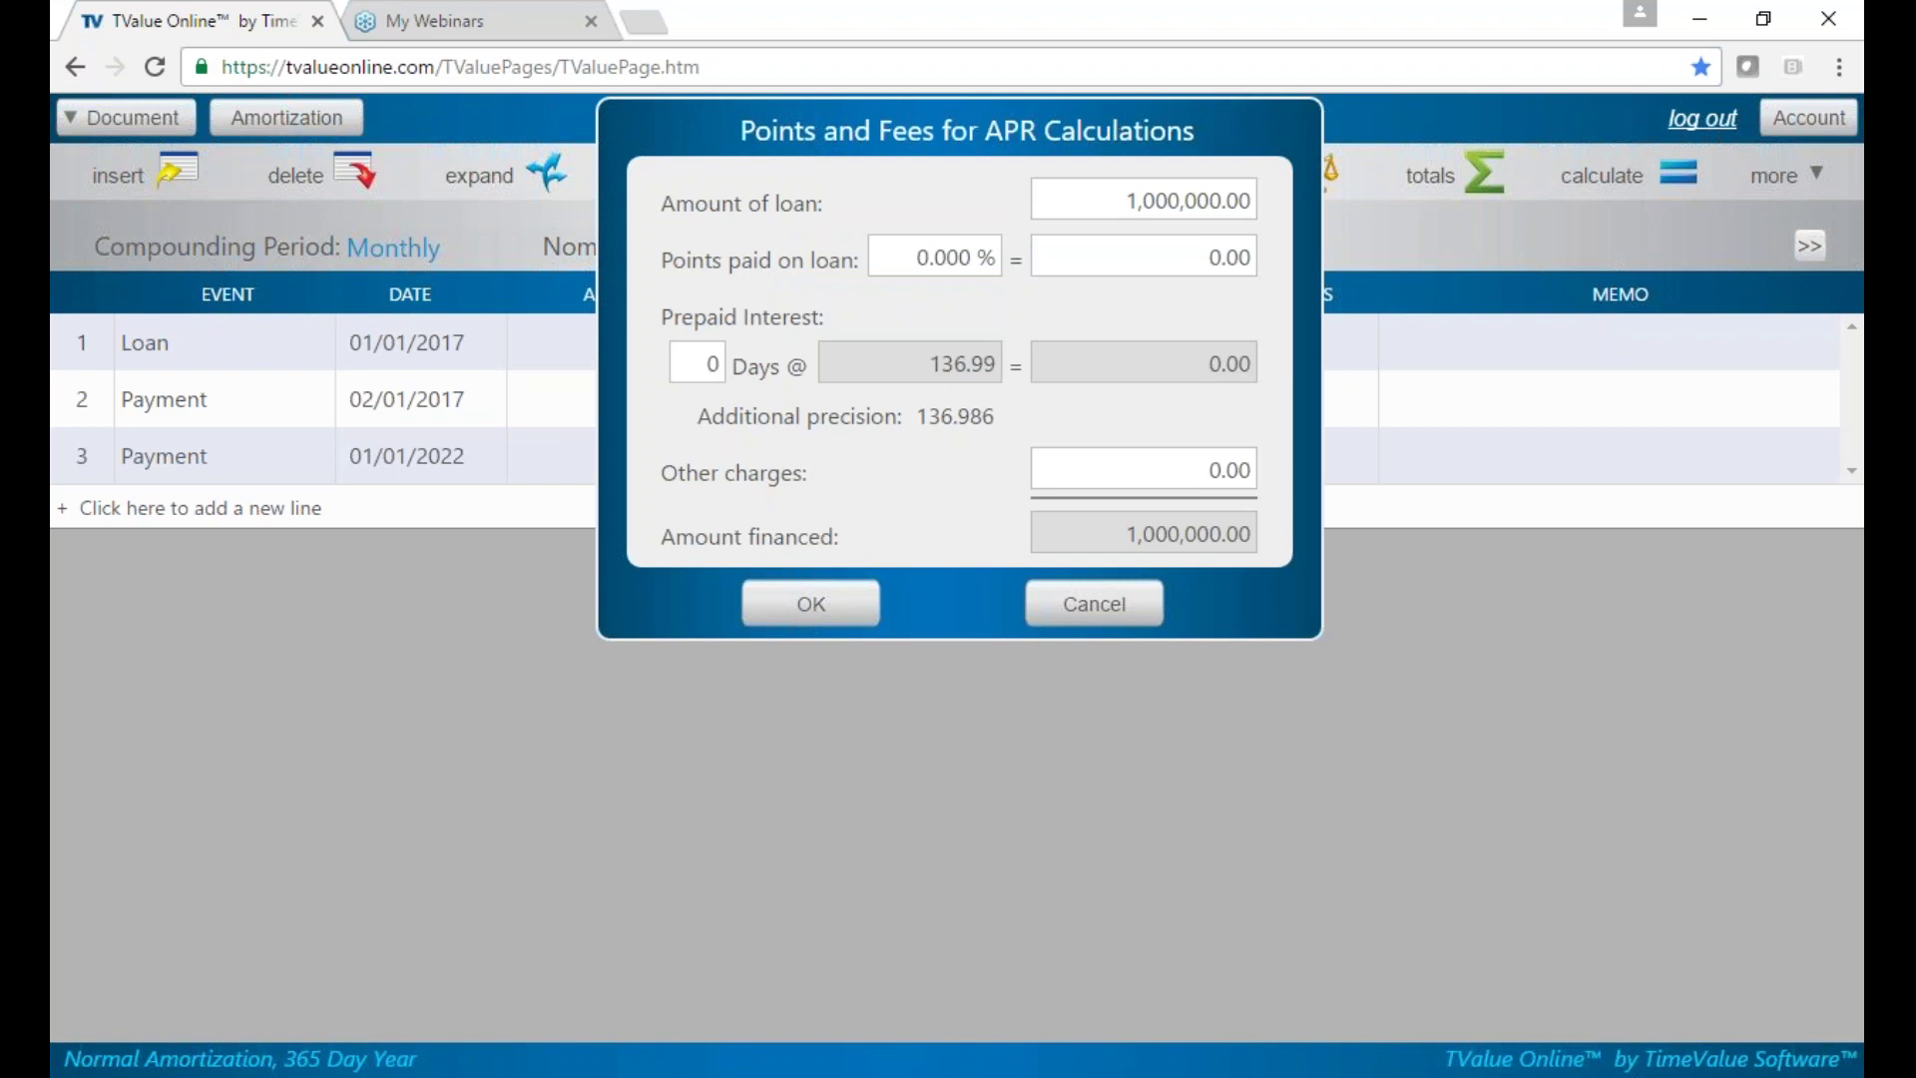
{"action": "left_click", "coordinate": [1110, 606]}
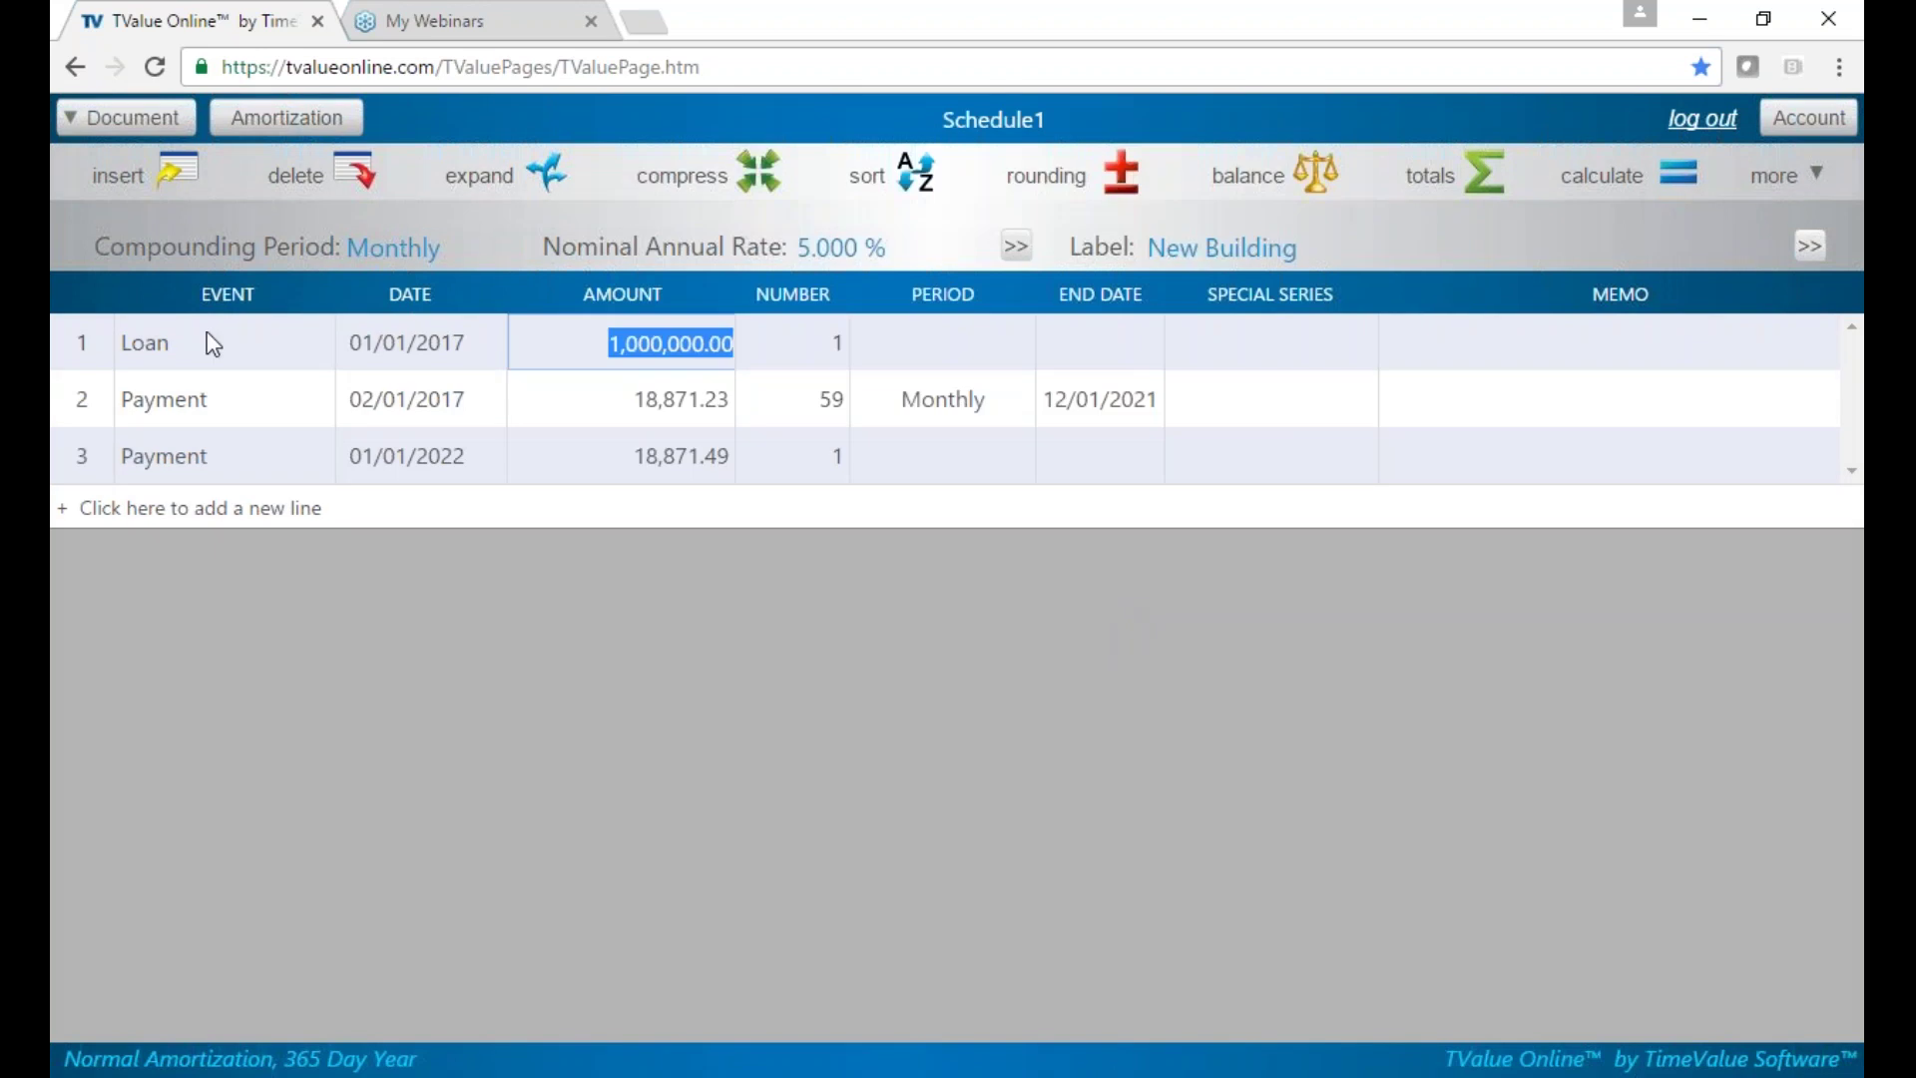
{"action": "left_click", "coordinate": [1807, 176]}
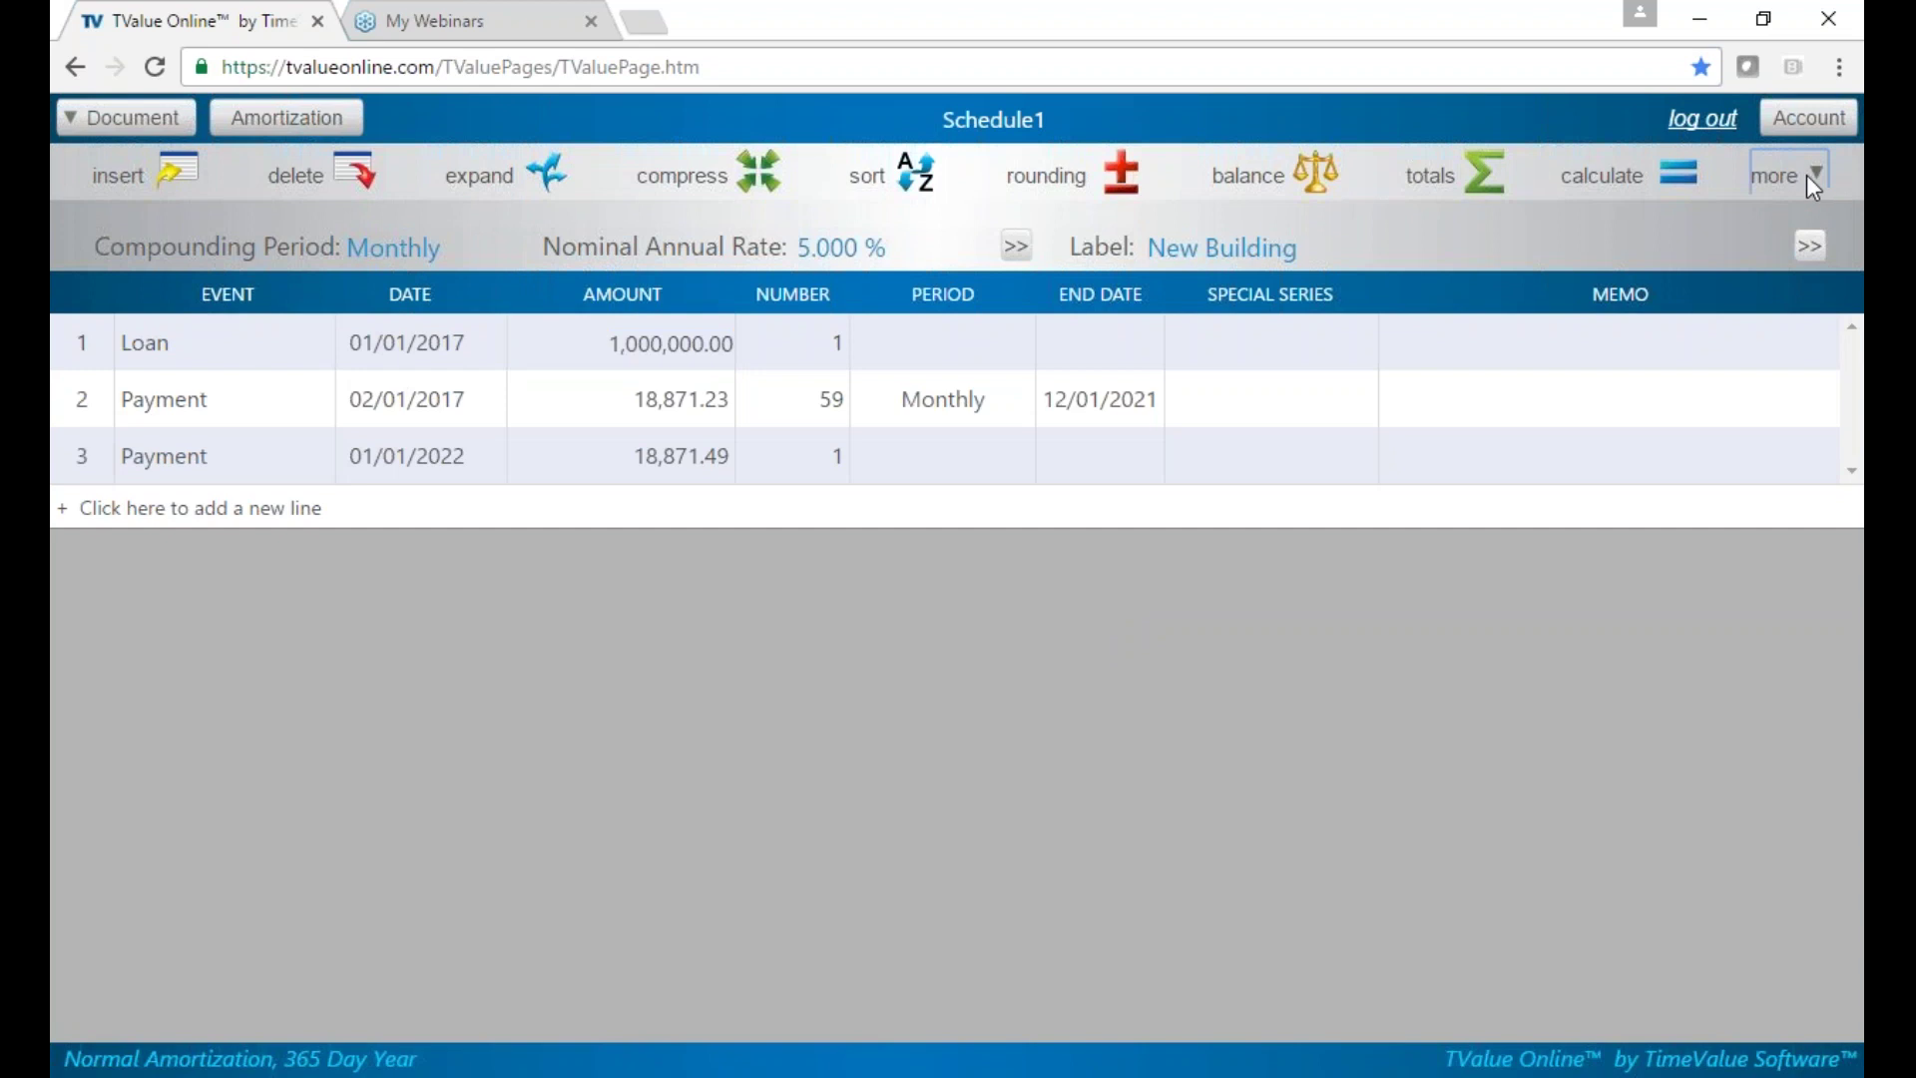
{"action": "left_click", "coordinate": [1786, 416]}
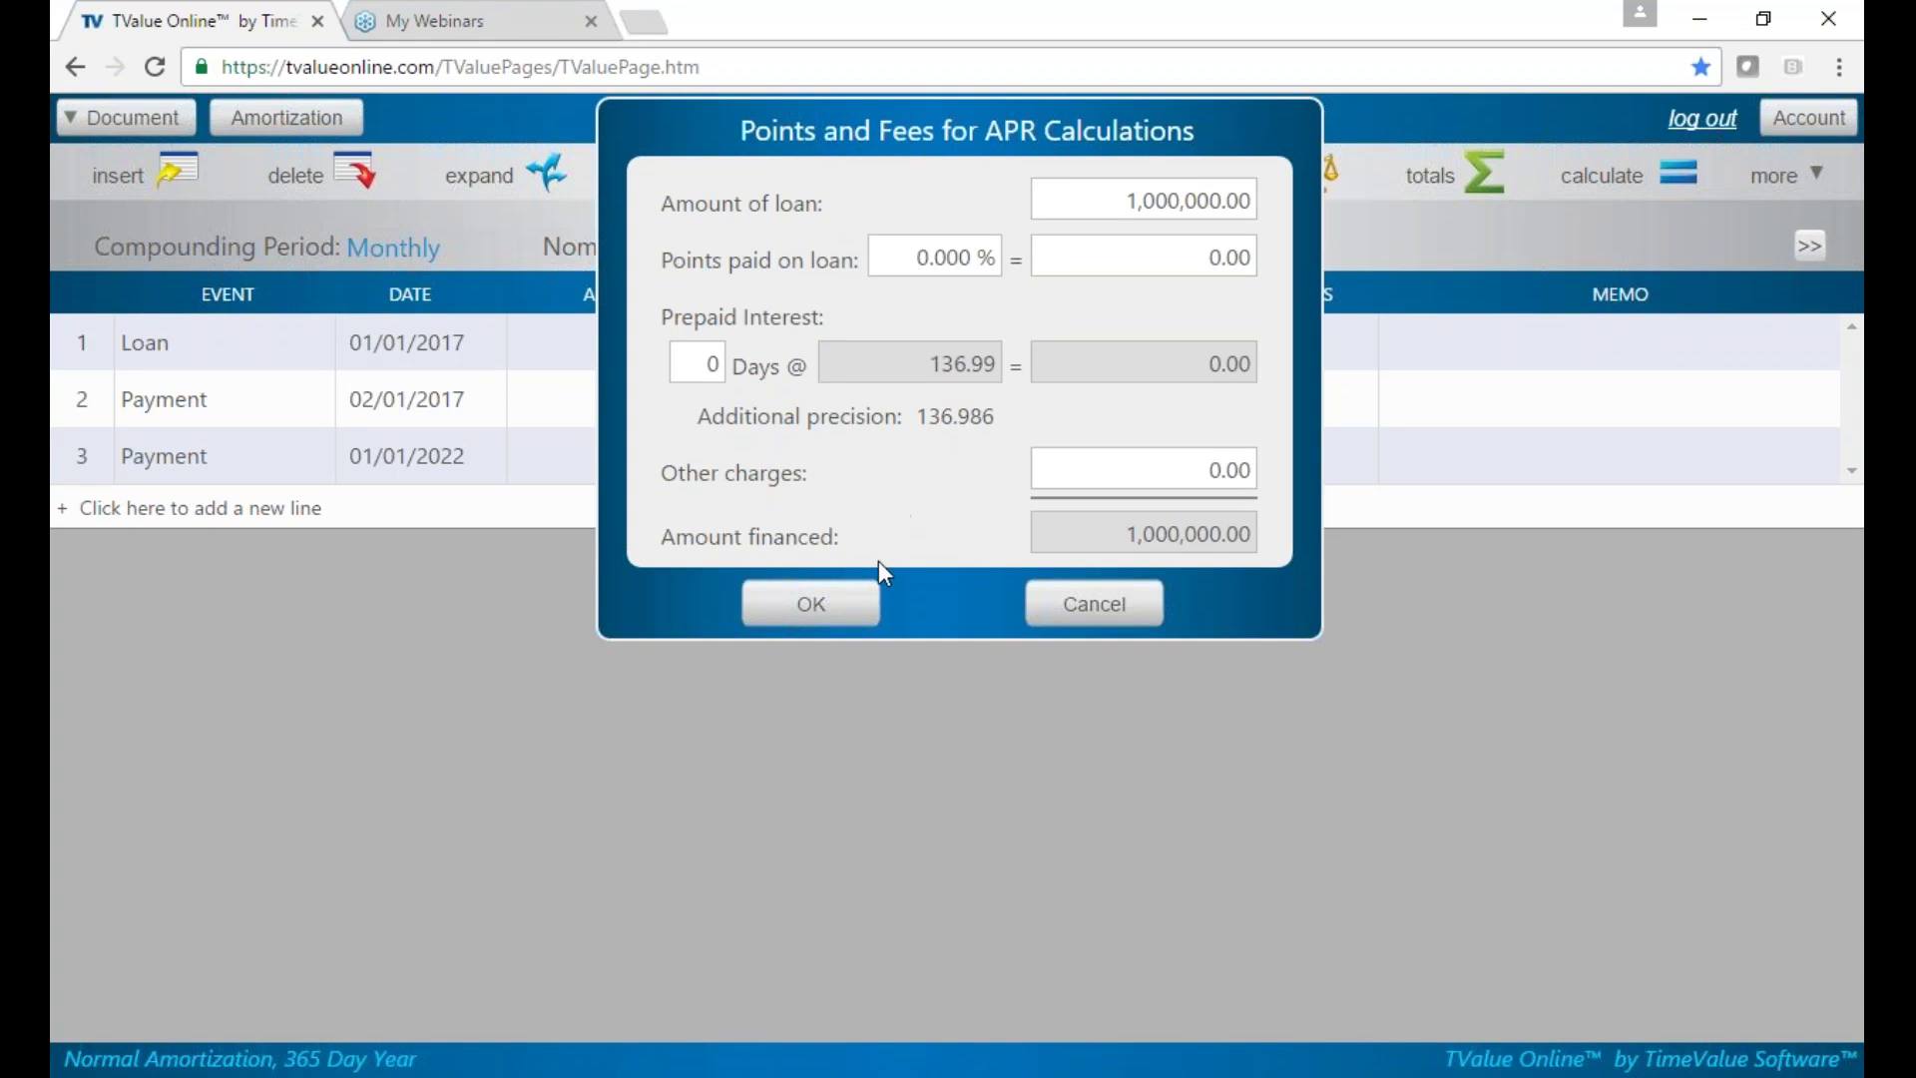
{"action": "left_click", "coordinate": [1081, 607]}
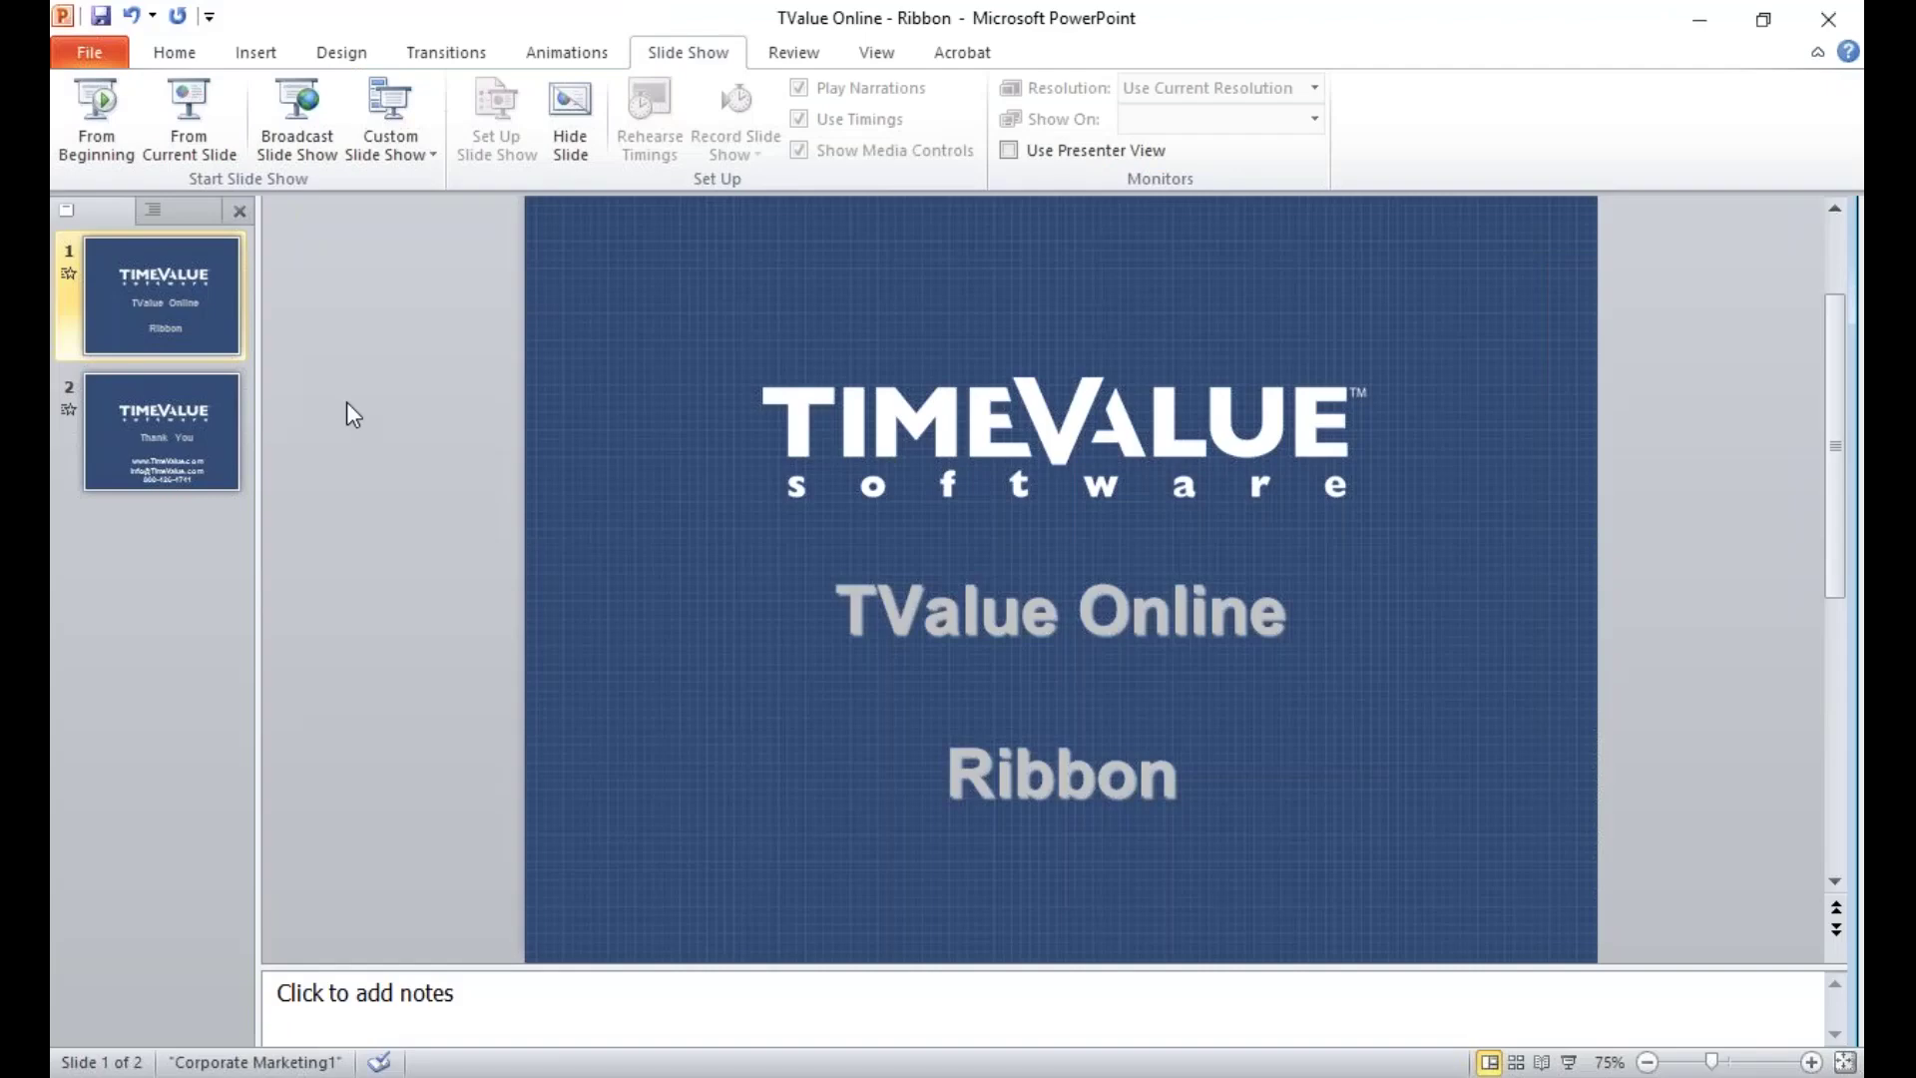
{"action": "left_click", "coordinate": [220, 438]}
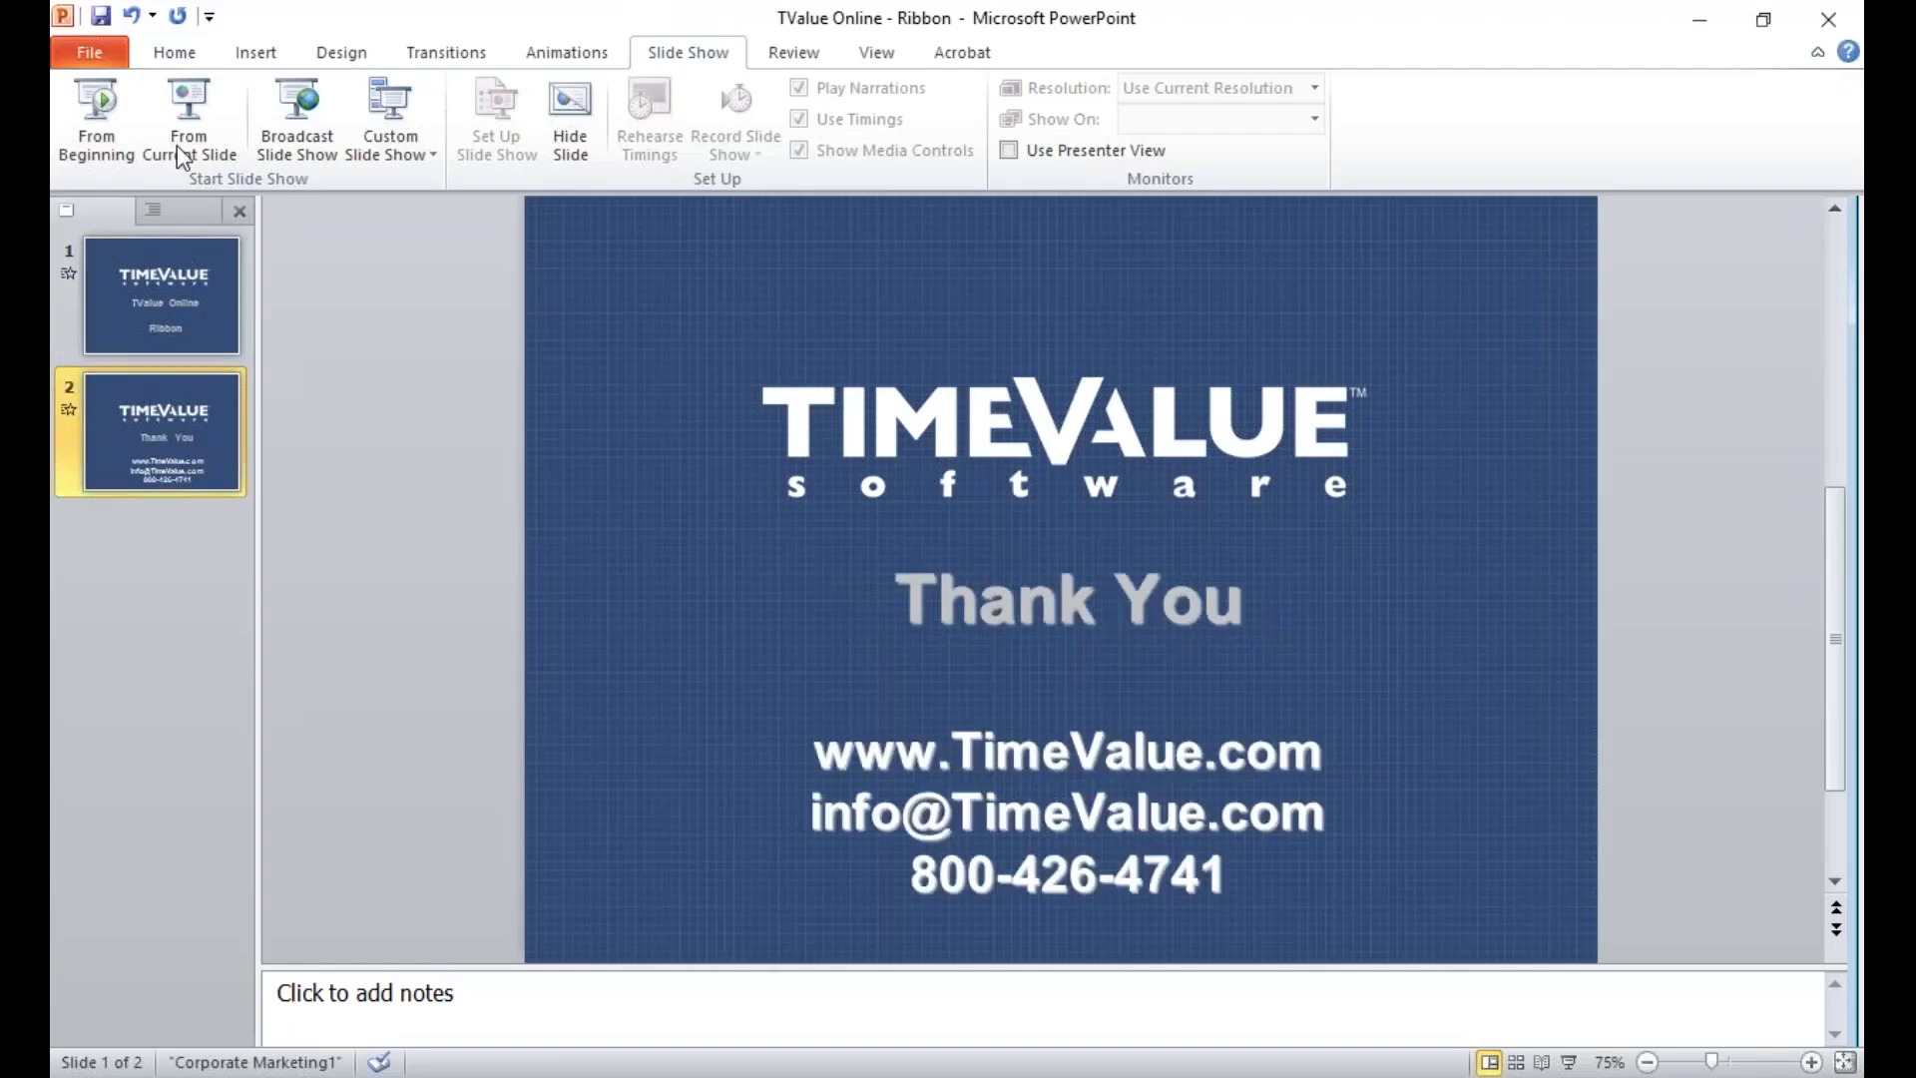